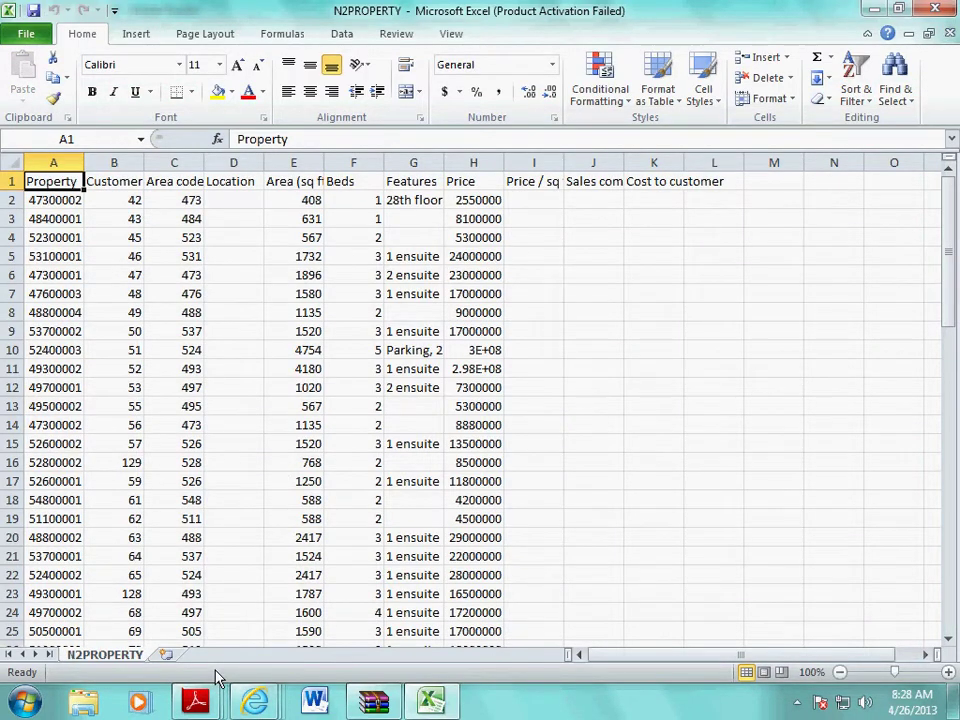
Step: Following question 8 of the exam paper, enter the name, candidate number and centre number in the left section of the N2PROPERTY header
{"action": "key", "text": "alt+Tab"}
{"action": "key", "text": "alt+Tab"}
{"action": "left_click_drag", "start_coordinate": [170, 229], "coordinate": [772, 234]}
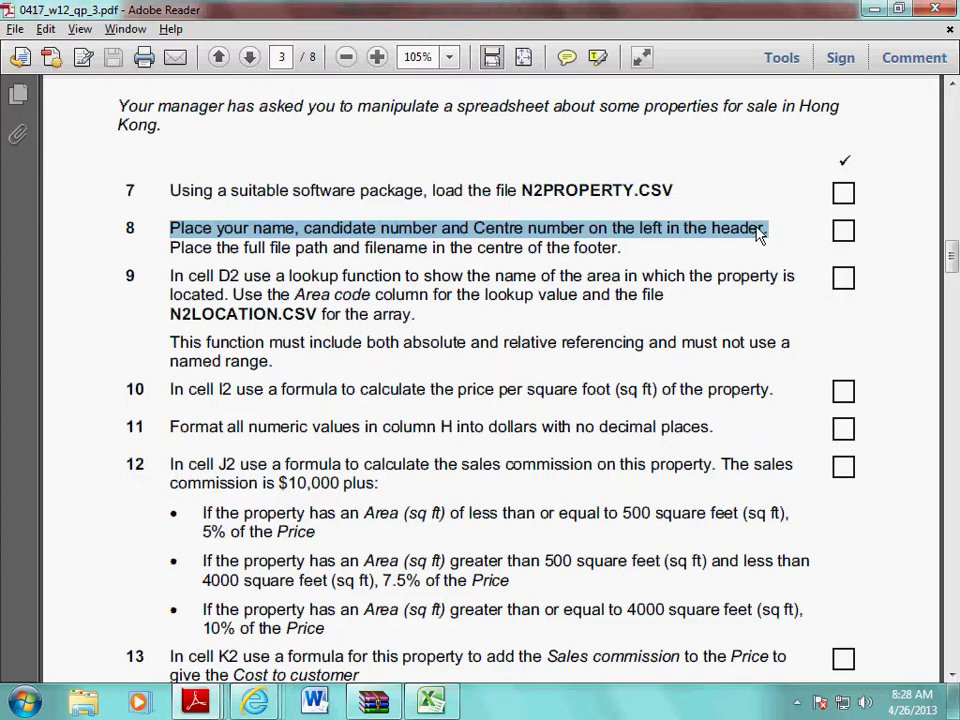
{"action": "key", "text": "alt+Tab"}
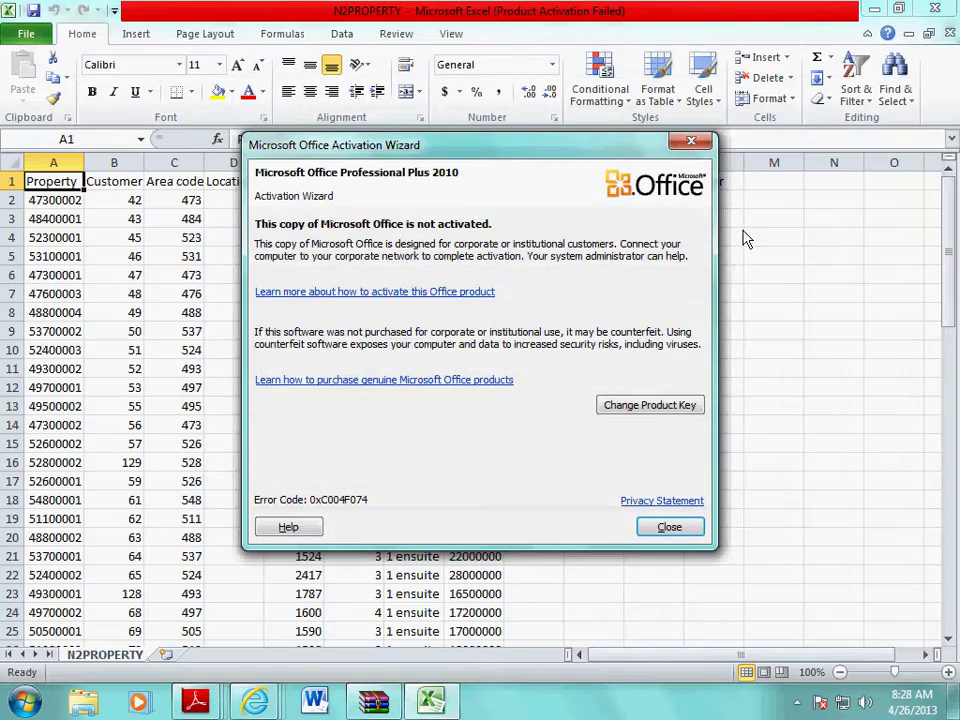
{"action": "left_click", "coordinate": [691, 141]}
{"action": "left_click", "coordinate": [136, 34]}
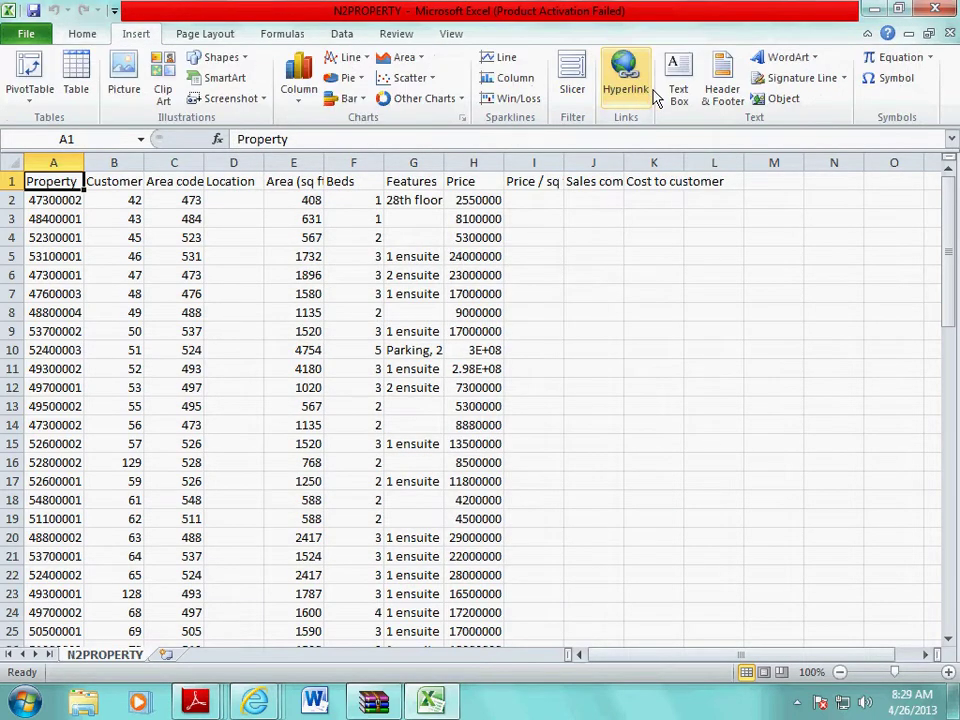
{"action": "left_click", "coordinate": [712, 96]}
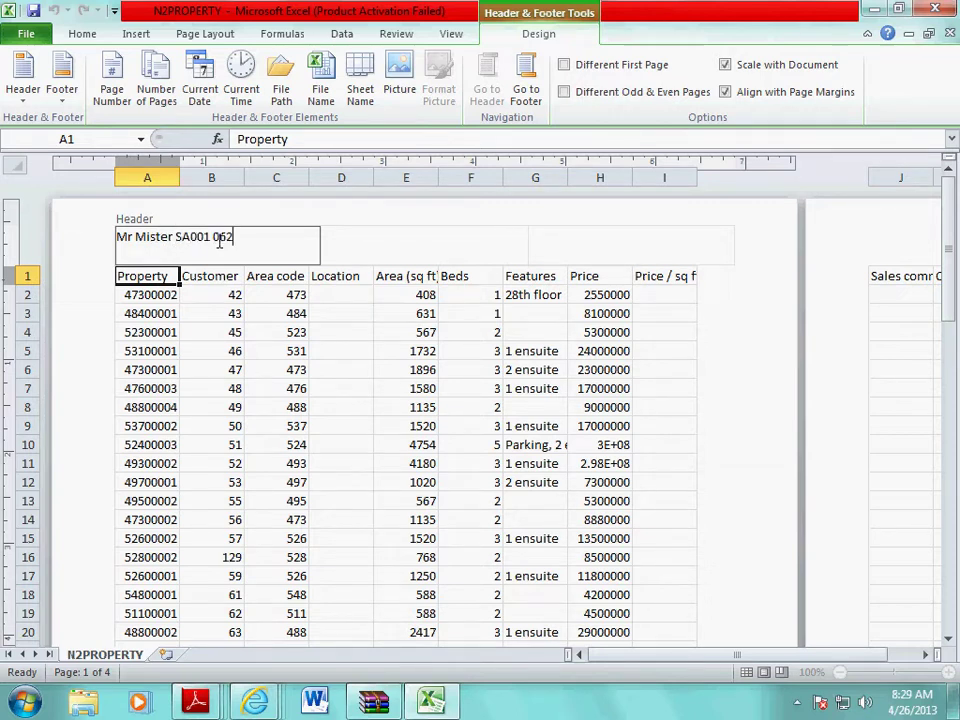
Step: Check the footer instruction in the exam paper and insert the file path and file name in the centre section of the N2PROPERTY footer
{"action": "key", "text": "alt+Tab"}
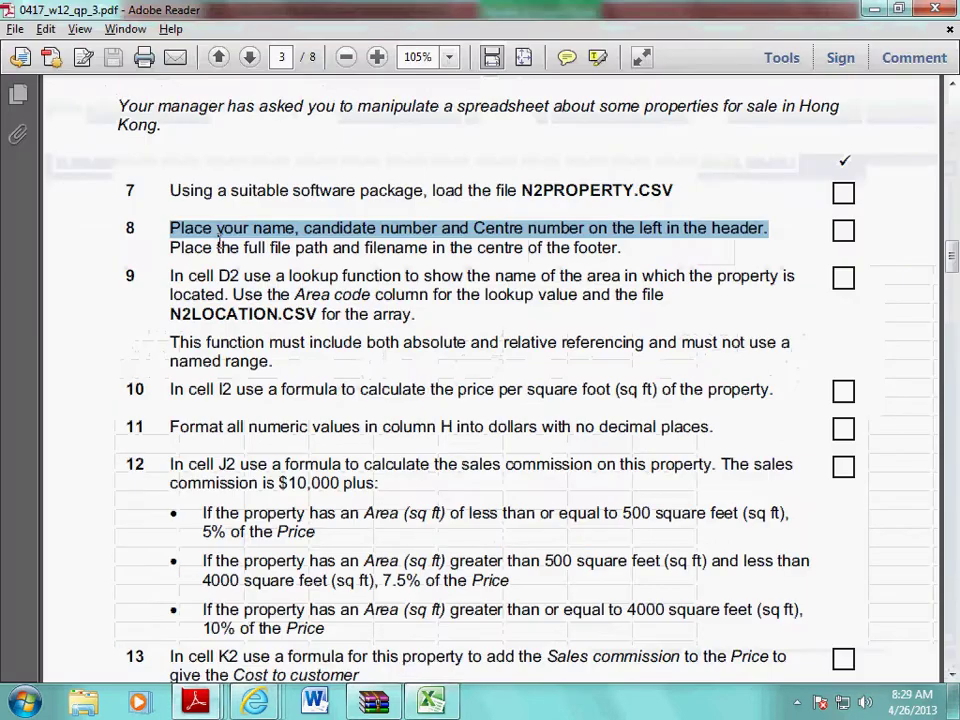
{"action": "left_click_drag", "start_coordinate": [172, 247], "coordinate": [619, 253]}
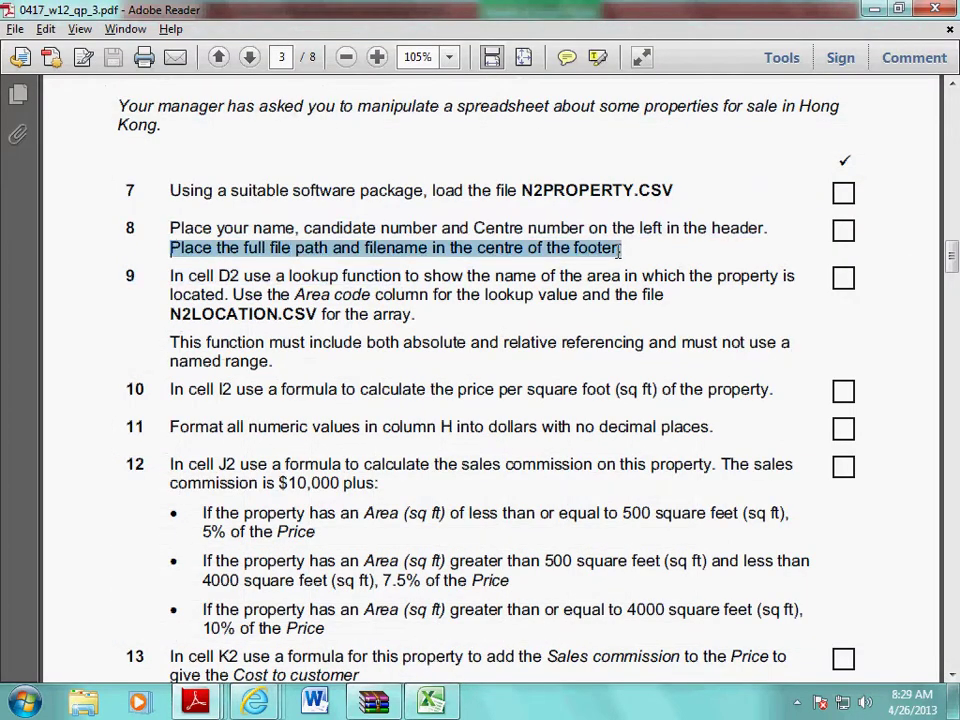
{"action": "key", "text": "alt+Tab"}
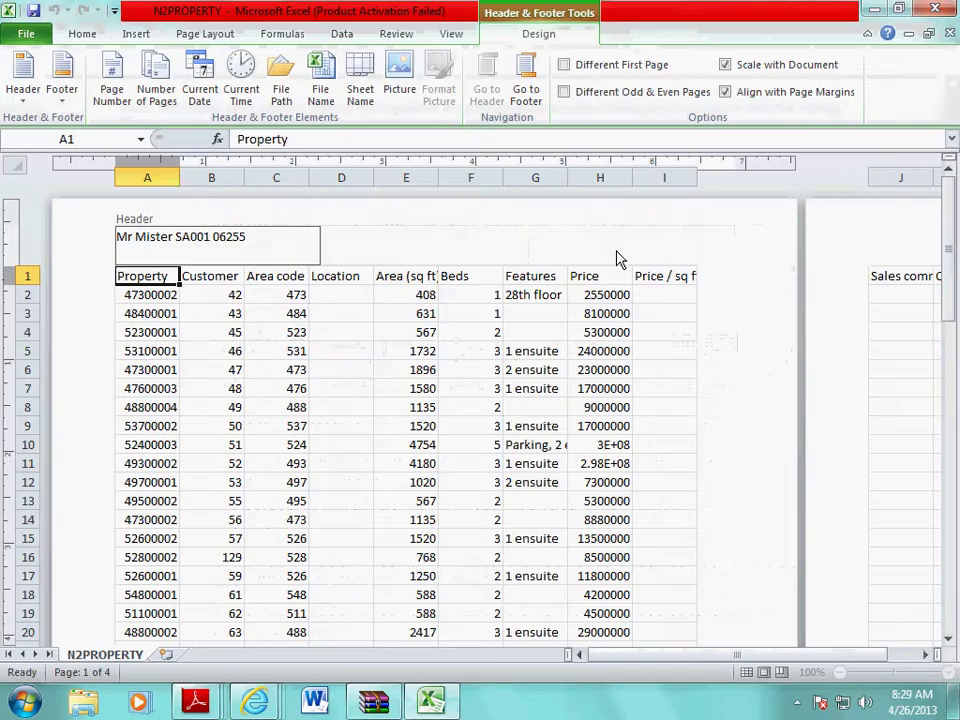
{"action": "left_click", "coordinate": [752, 345]}
{"action": "scroll", "coordinate": [752, 345], "scroll_direction": "down", "scroll_amount": 12}
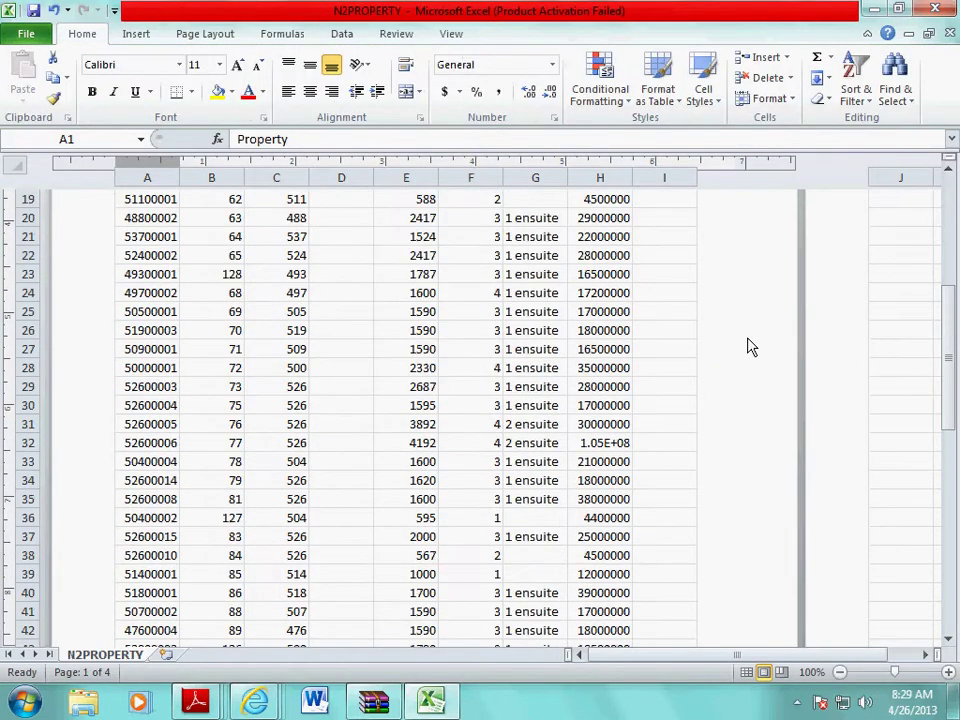
{"action": "left_click", "coordinate": [474, 478]}
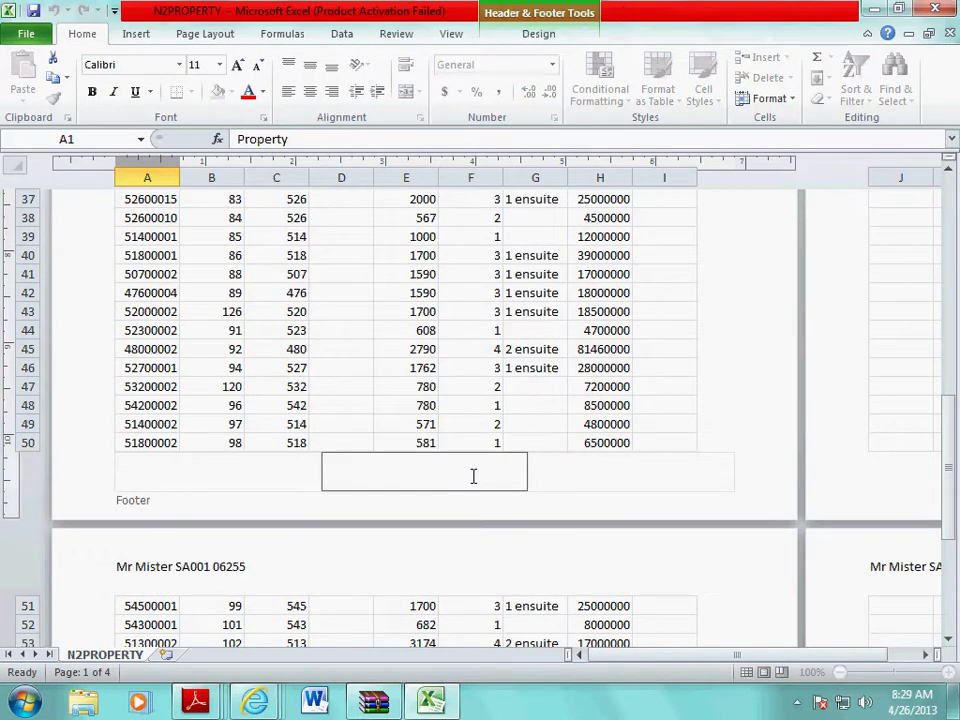
{"action": "left_click", "coordinate": [560, 33]}
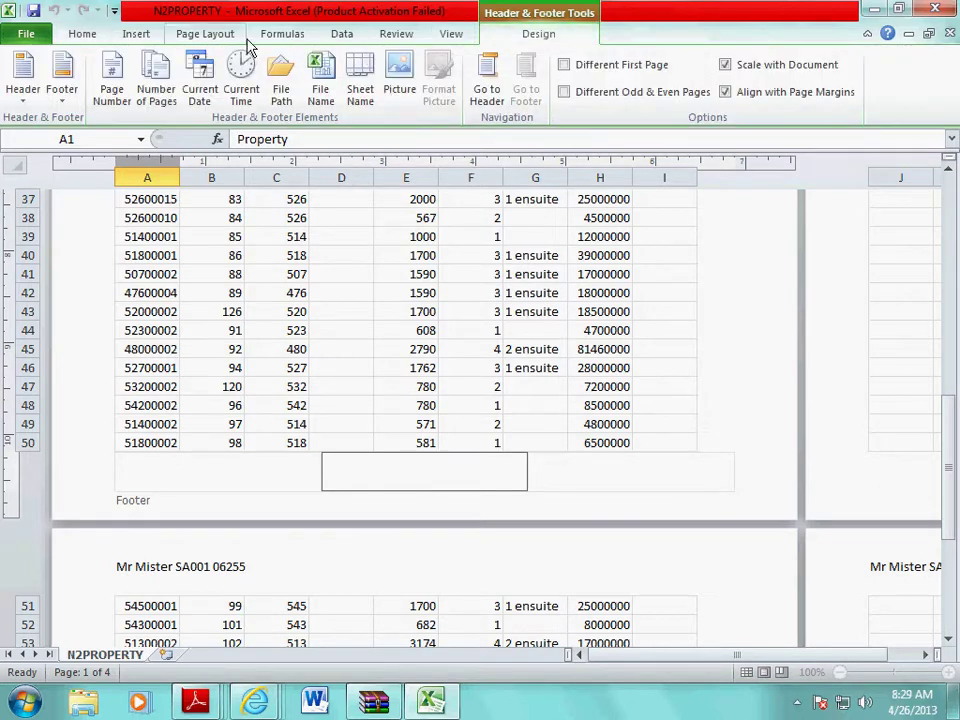
{"action": "left_click", "coordinate": [281, 88]}
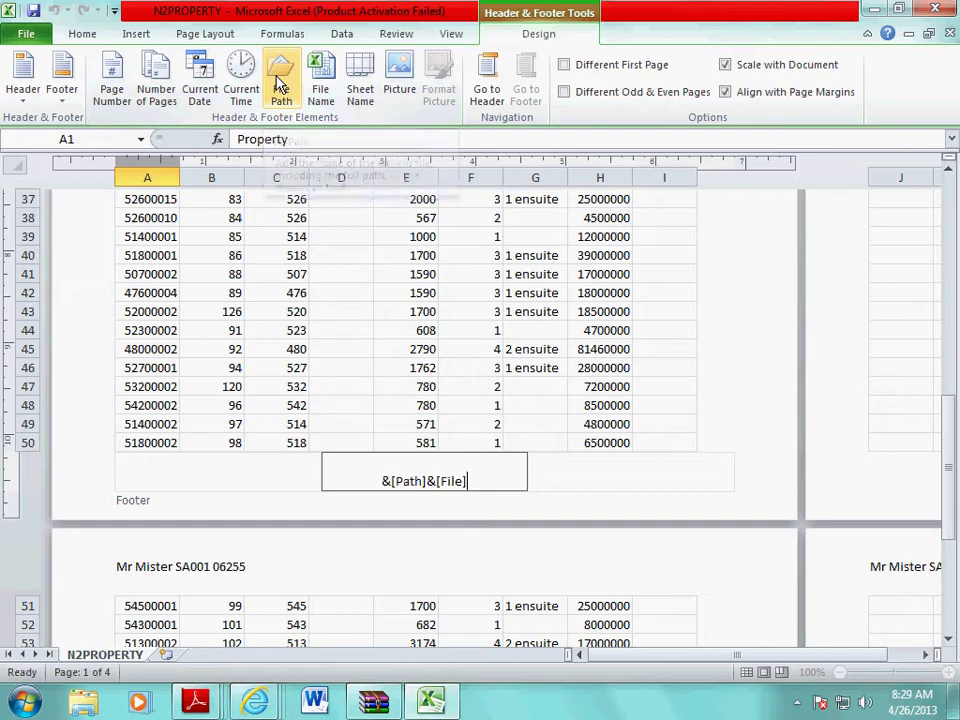
{"action": "left_click", "coordinate": [319, 88]}
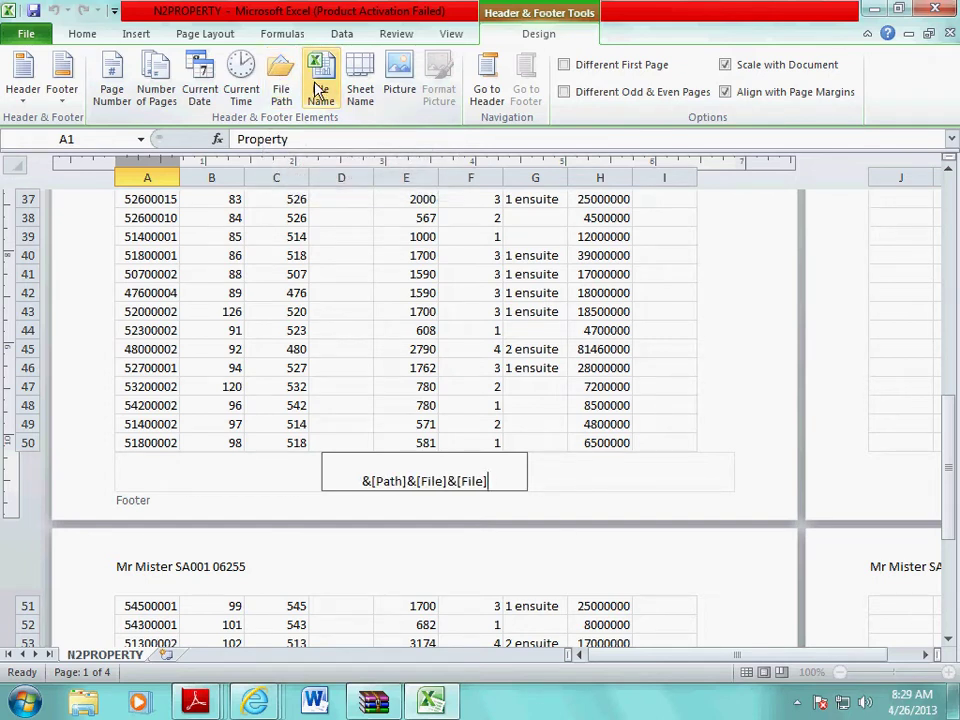
{"action": "left_click", "coordinate": [506, 518]}
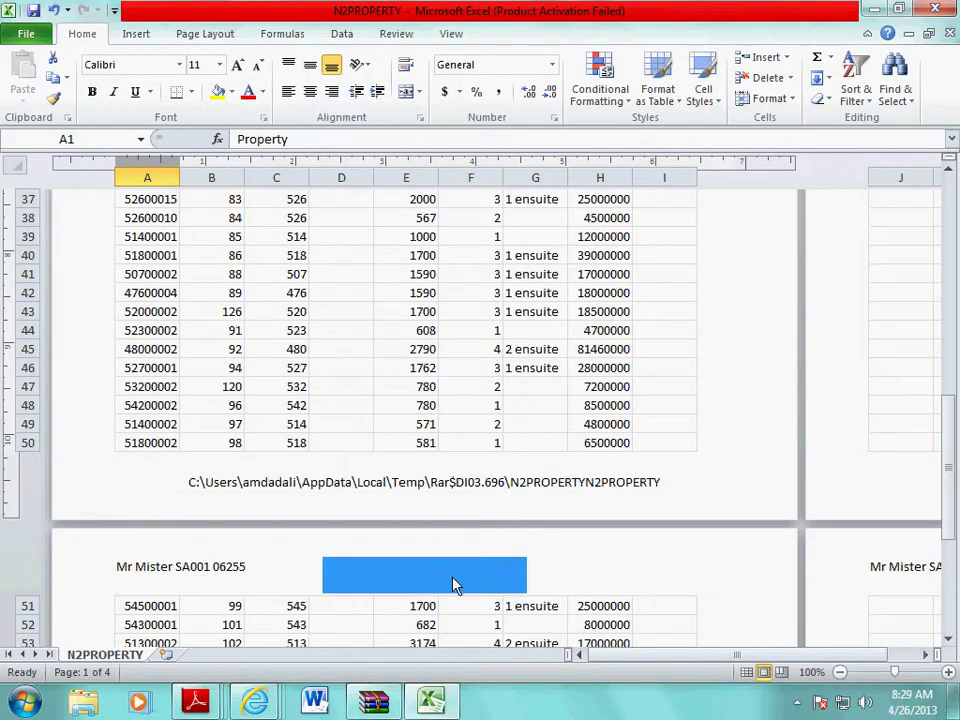
Step: Check which cell question 9 of the exam paper names, return the worksheet to Normal view and select cell D2
{"action": "left_click", "coordinate": [196, 700]}
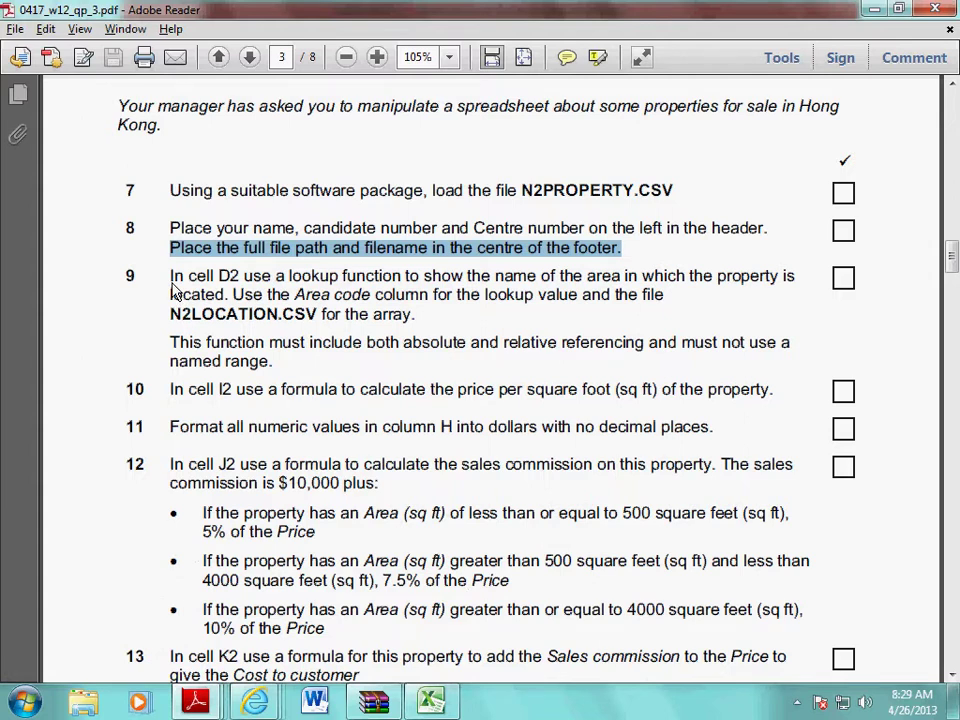
{"action": "left_click_drag", "start_coordinate": [218, 280], "coordinate": [242, 284]}
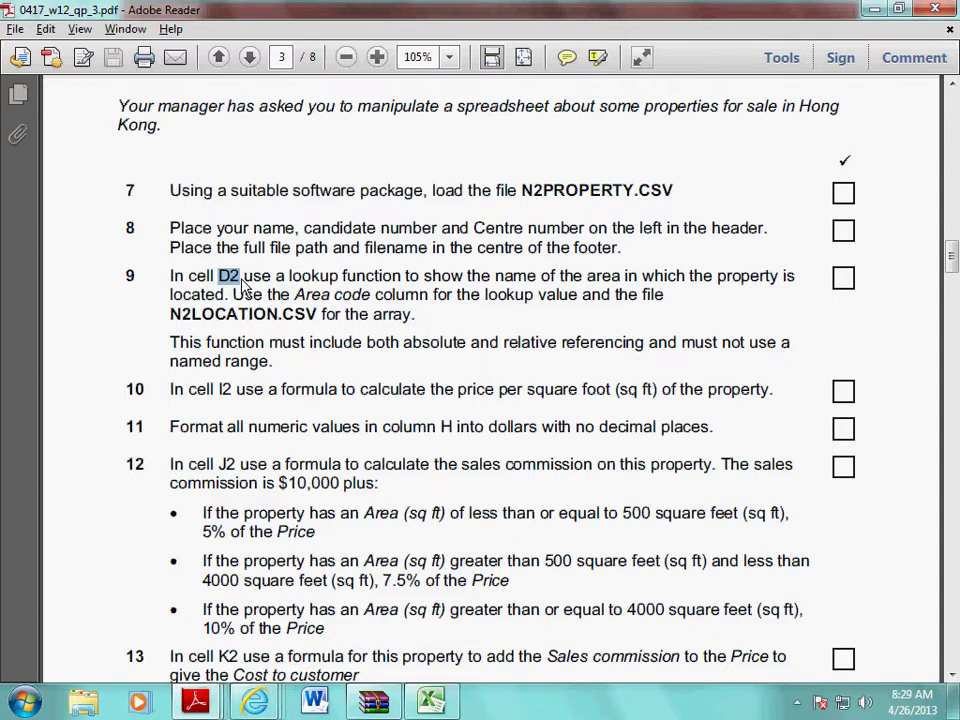
{"action": "key", "text": "alt+Tab"}
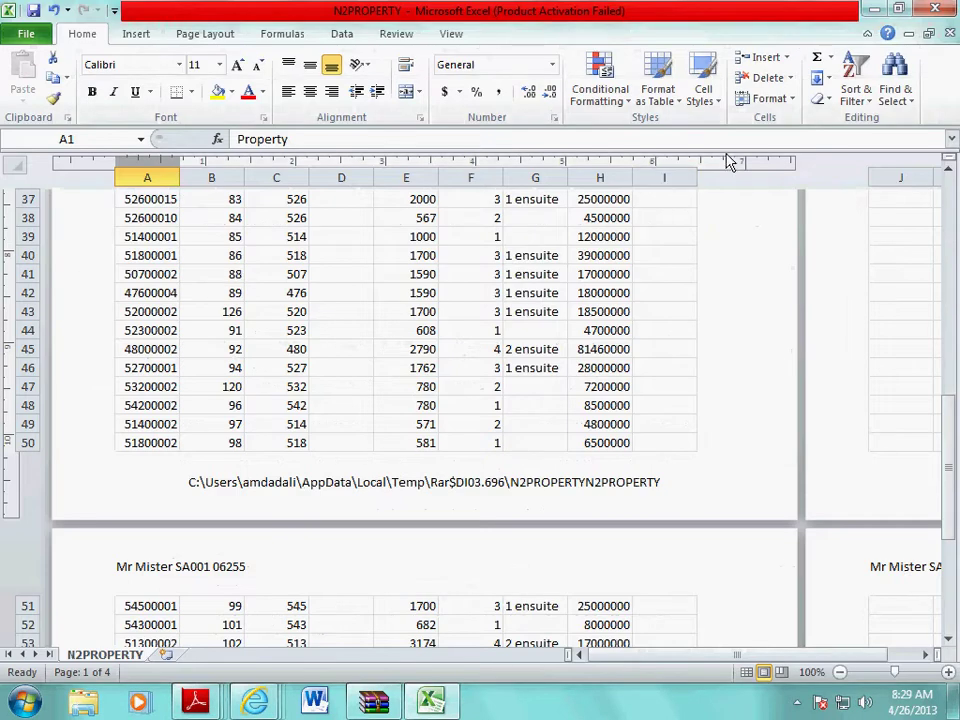
{"action": "left_click", "coordinate": [451, 34]}
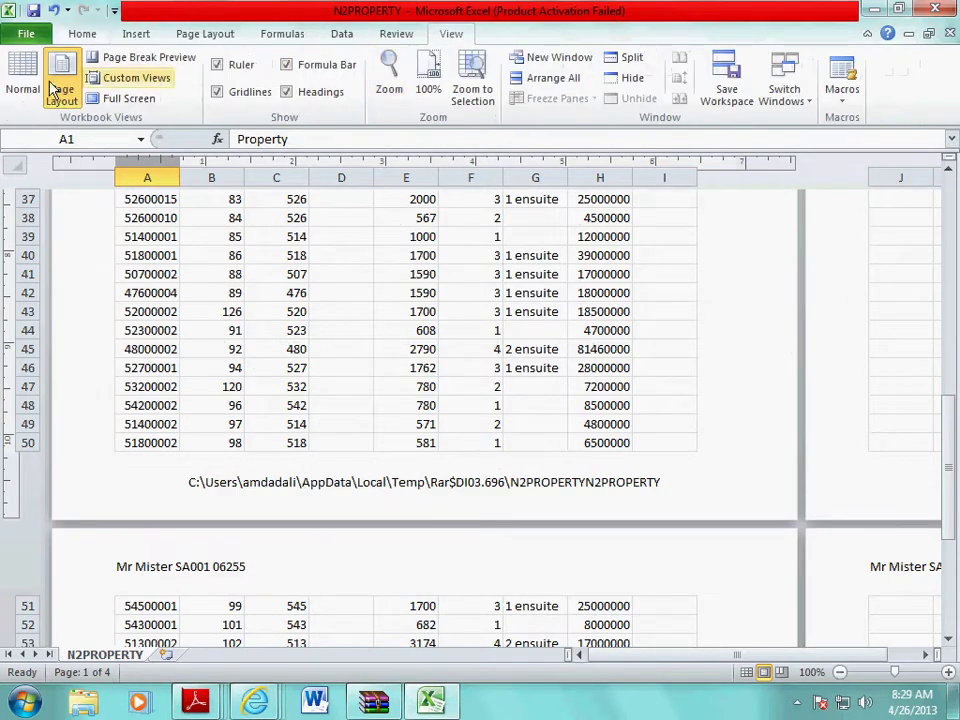
{"action": "left_click", "coordinate": [22, 90]}
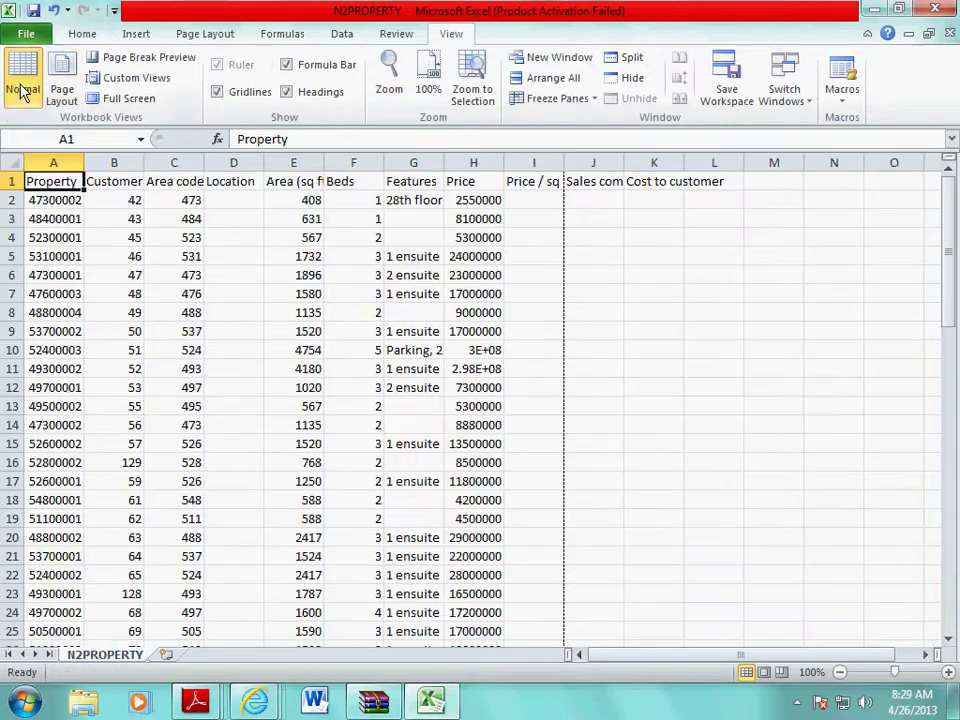
{"action": "left_click", "coordinate": [234, 199]}
Step: Check question 9's lookup requirements in the exam paper and open N2LOCATION.CSV from the 0417_w12_sf_3.zip archive in Excel
{"action": "key", "text": "alt+Tab"}
{"action": "left_click_drag", "start_coordinate": [289, 276], "coordinate": [380, 285]}
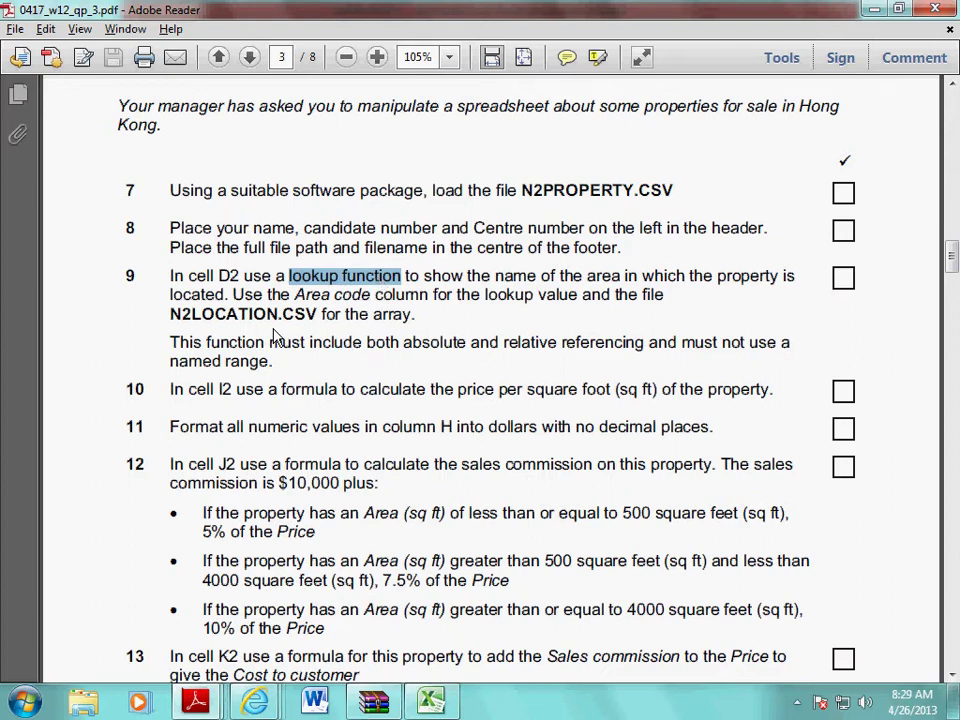
{"action": "left_click", "coordinate": [174, 322]}
{"action": "left_click_drag", "start_coordinate": [174, 322], "coordinate": [316, 318]}
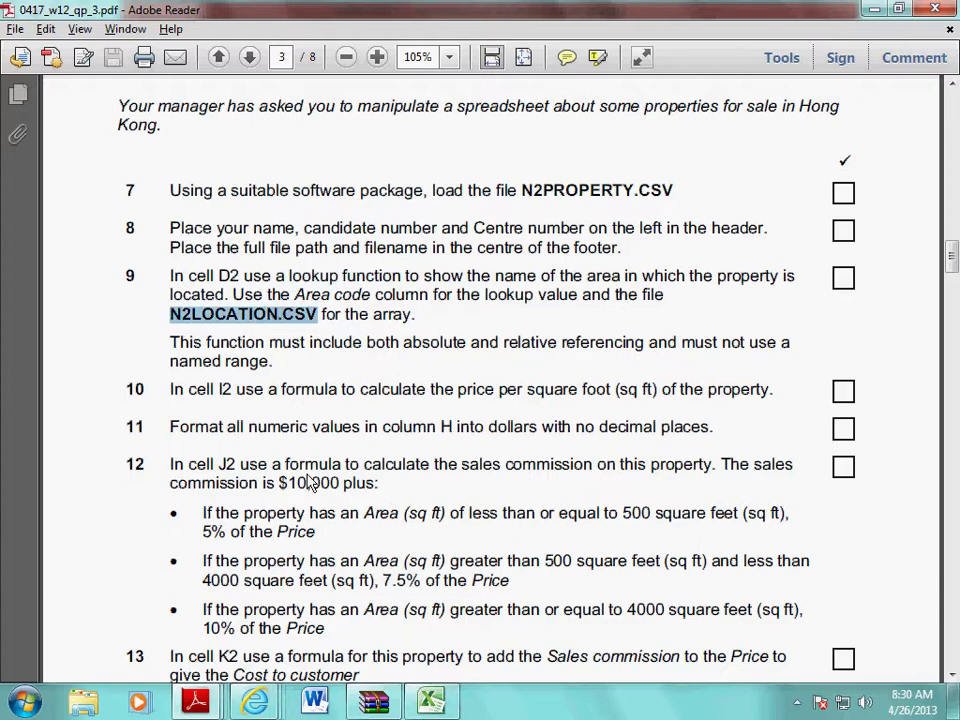
{"action": "left_click", "coordinate": [373, 702]}
{"action": "left_click", "coordinate": [115, 588]}
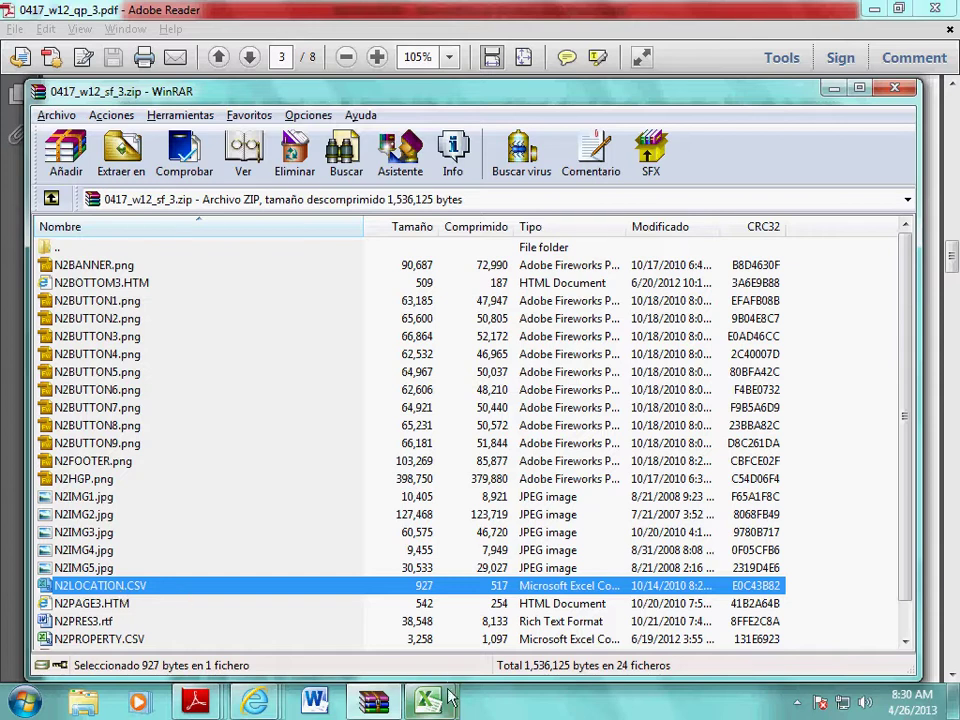
{"action": "mouse_move", "coordinate": [429, 702]}
{"action": "left_click", "coordinate": [500, 655]}
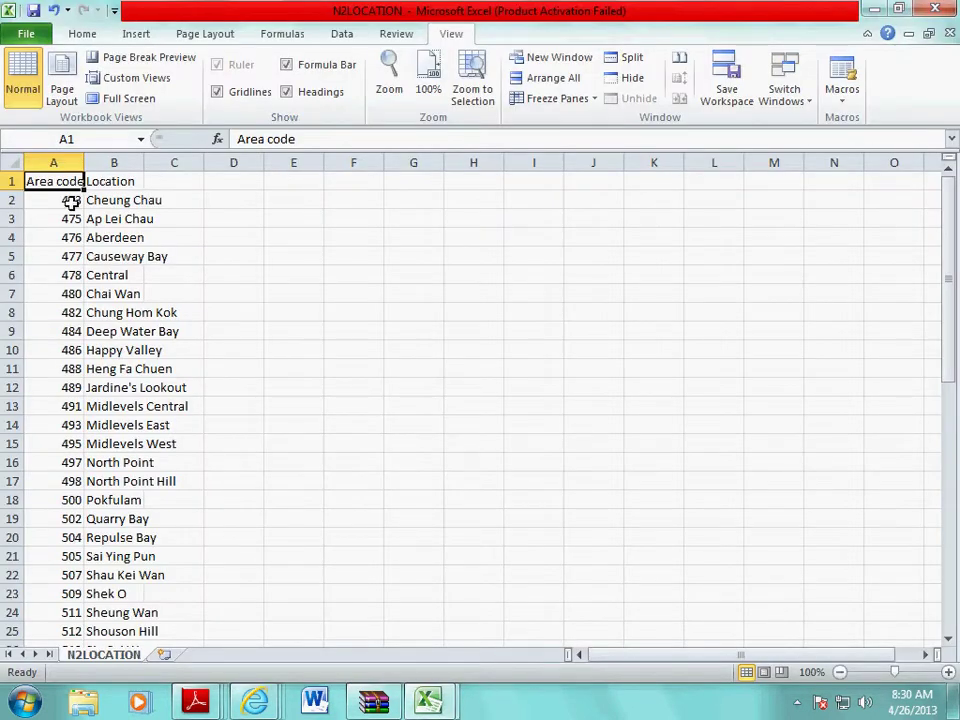
Step: Copy the area codes and locations in A1:B55 of N2LOCATION into a new sheet of the N2PROPERTY workbook
{"action": "left_click_drag", "start_coordinate": [57, 186], "coordinate": [127, 611]}
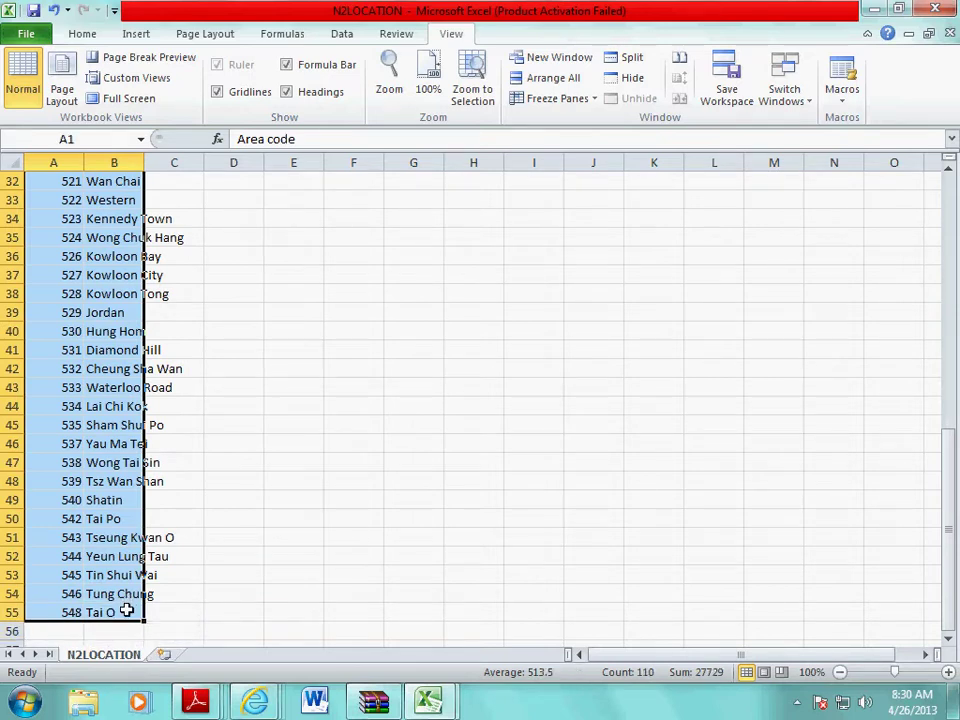
{"action": "key", "text": "ctrl+c"}
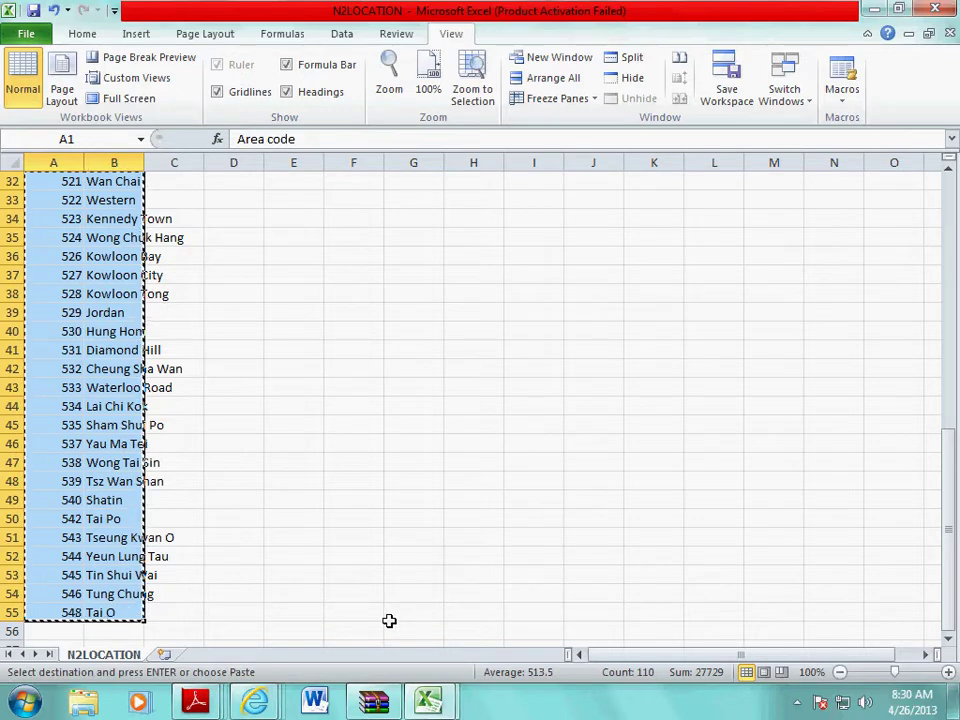
{"action": "mouse_move", "coordinate": [428, 702]}
{"action": "left_click", "coordinate": [321, 611]}
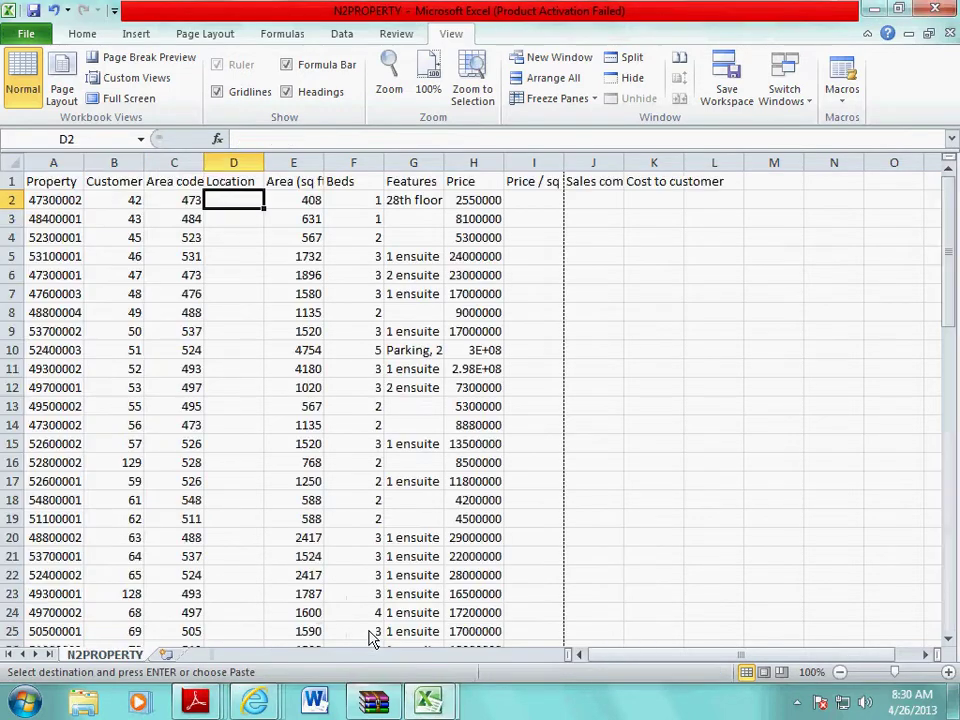
{"action": "left_click", "coordinate": [166, 655]}
{"action": "key", "text": "ctrl+v"}
Step: Rename the new sheet in the N2PROPERTY workbook as N2LOCATION, reusing the sheet name from the N2LOCATION workbook
{"action": "mouse_move", "coordinate": [428, 702]}
{"action": "left_click", "coordinate": [490, 645]}
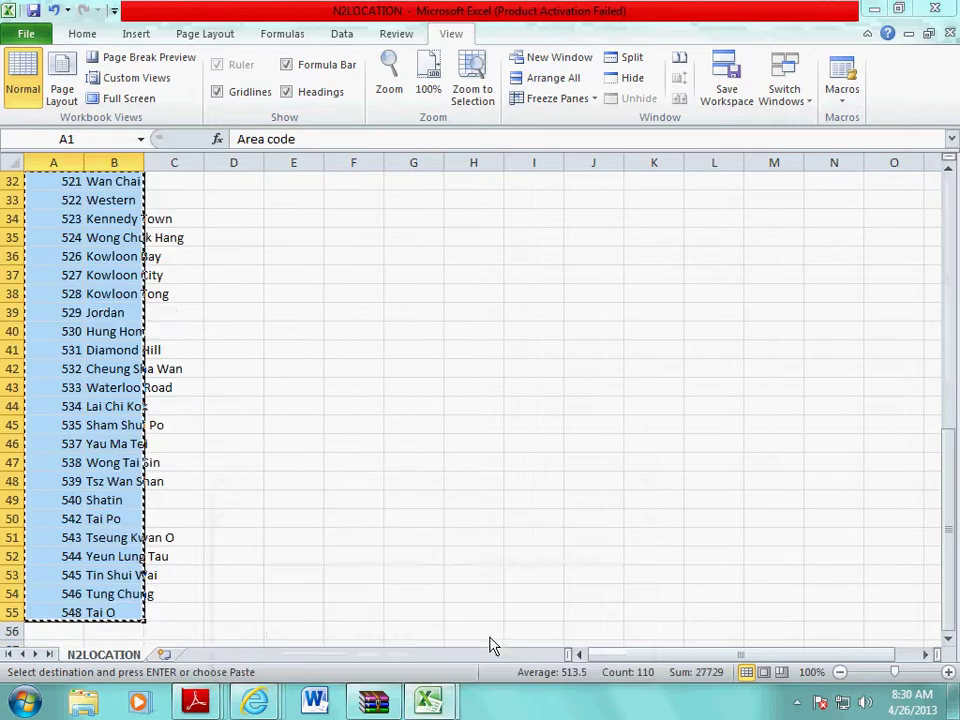
{"action": "double_click", "coordinate": [100, 655]}
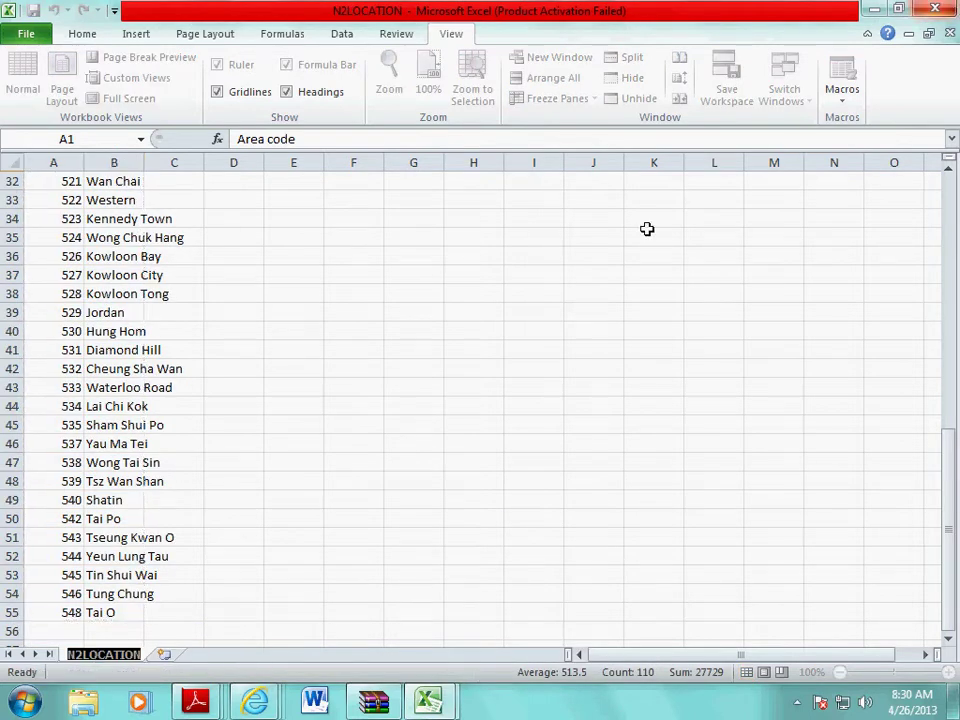
{"action": "mouse_move", "coordinate": [428, 702]}
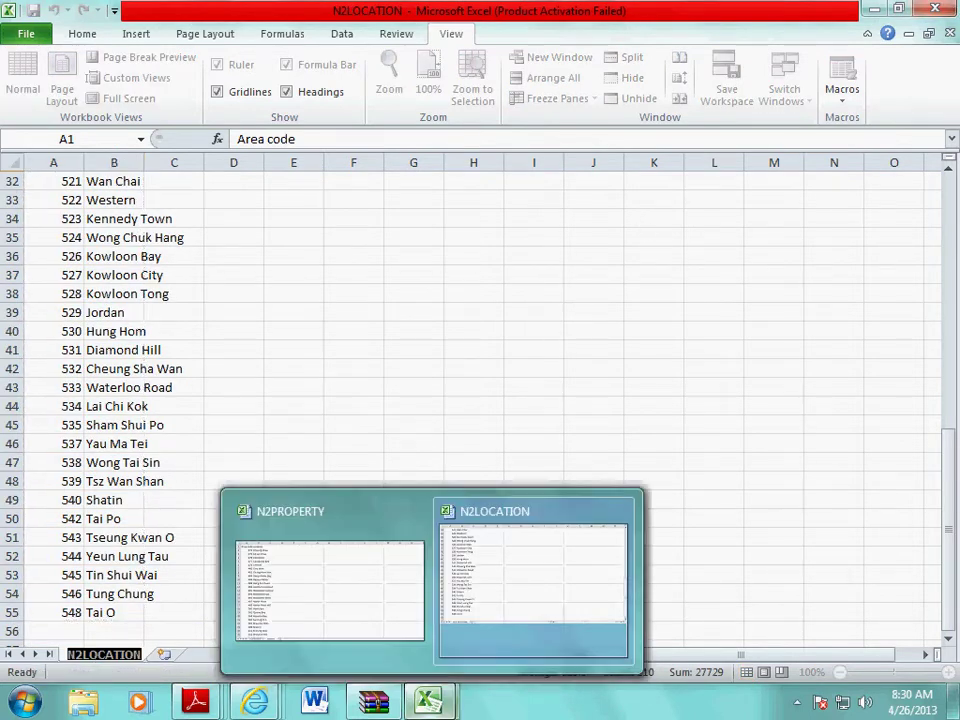
{"action": "left_click", "coordinate": [373, 625]}
{"action": "double_click", "coordinate": [178, 655]}
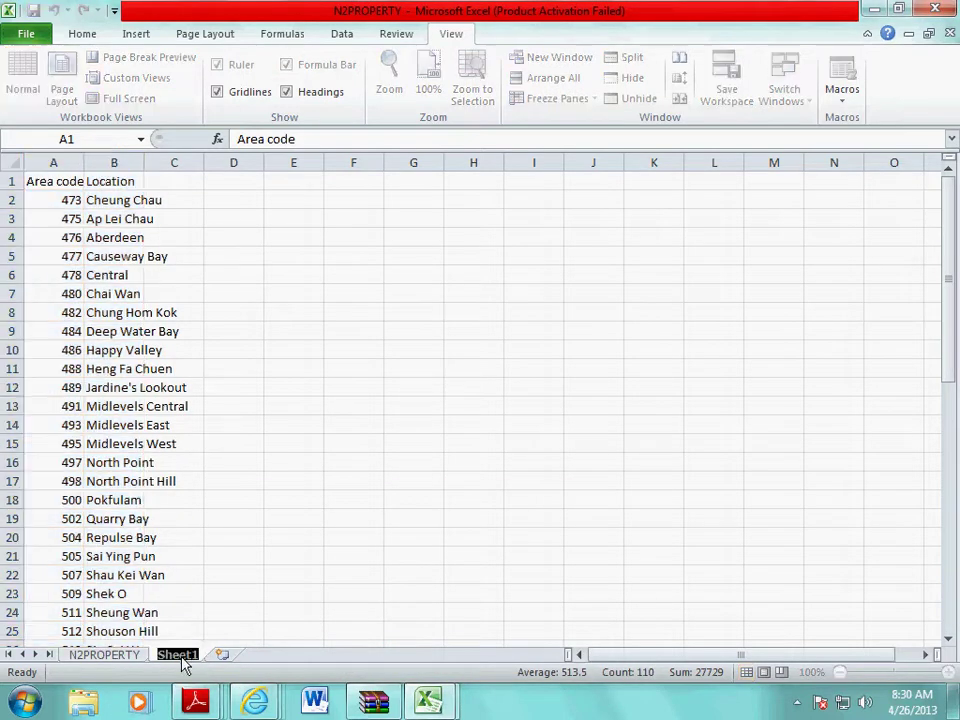
{"action": "key", "text": "ctrl+v"}
{"action": "left_click", "coordinate": [295, 379]}
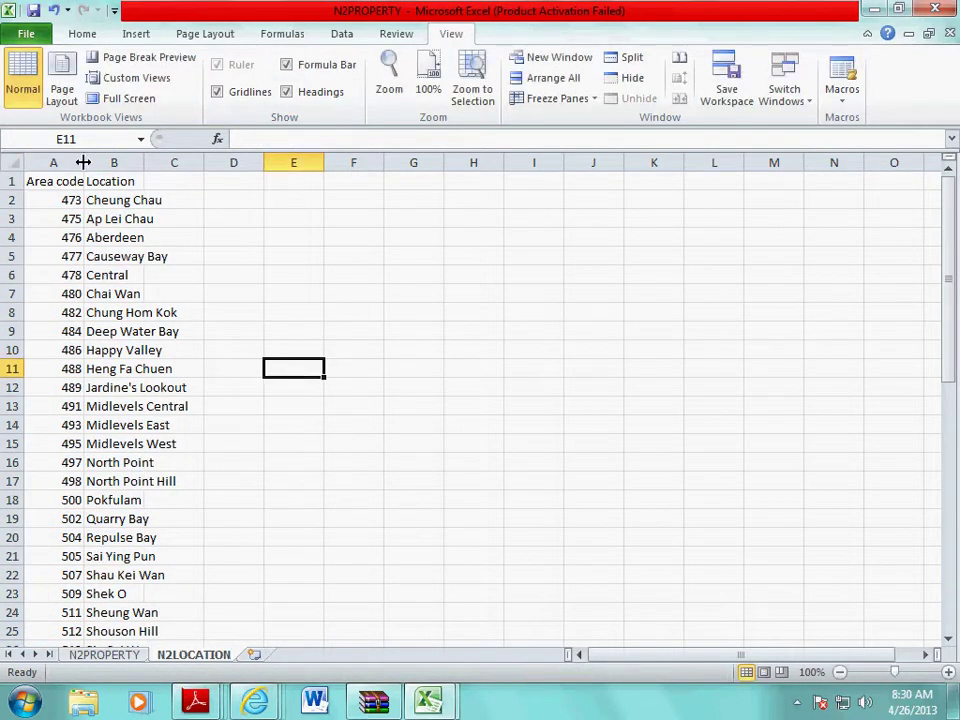
Step: Fit columns A and B of the N2LOCATION sheet to their contents and return to the N2PROPERTY sheet
{"action": "double_click", "coordinate": [84, 162]}
{"action": "double_click", "coordinate": [149, 162]}
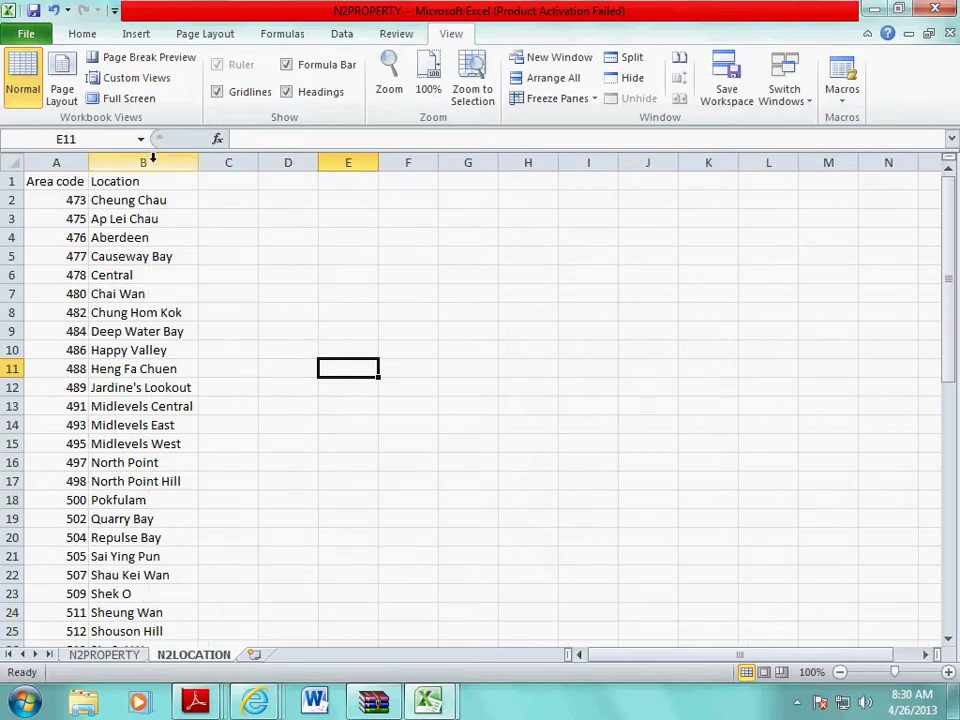
{"action": "left_click", "coordinate": [118, 656]}
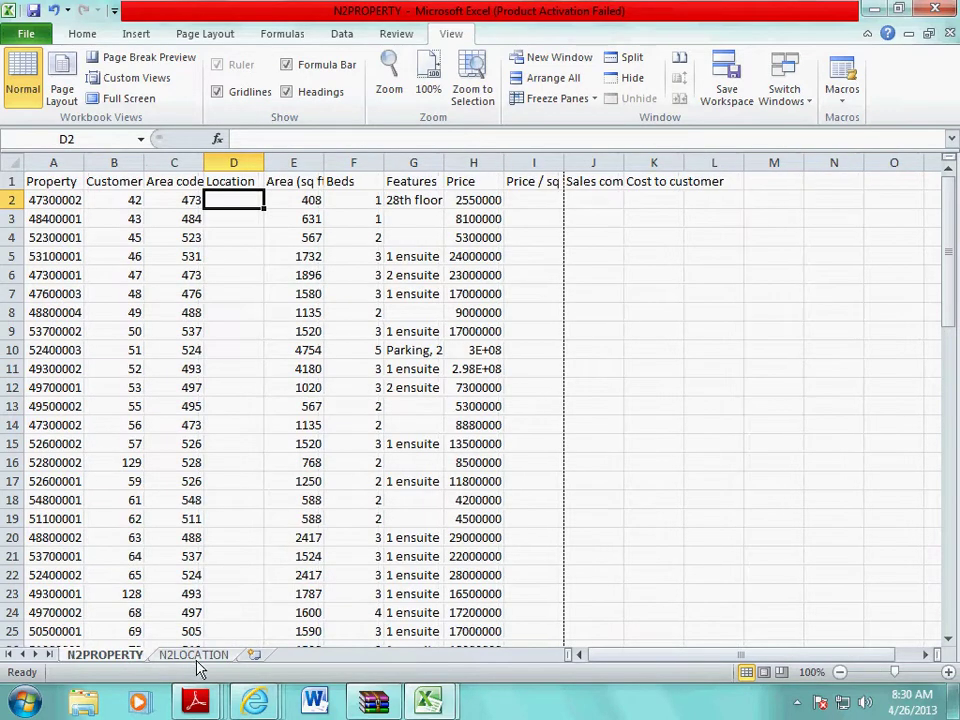
Step: Check question 9's lookup function requirement in the 0417_w12_qp_3.pdf exam paper and insert a VLOOKUP function in D2 of N2PROPERTY
{"action": "left_click", "coordinate": [212, 697]}
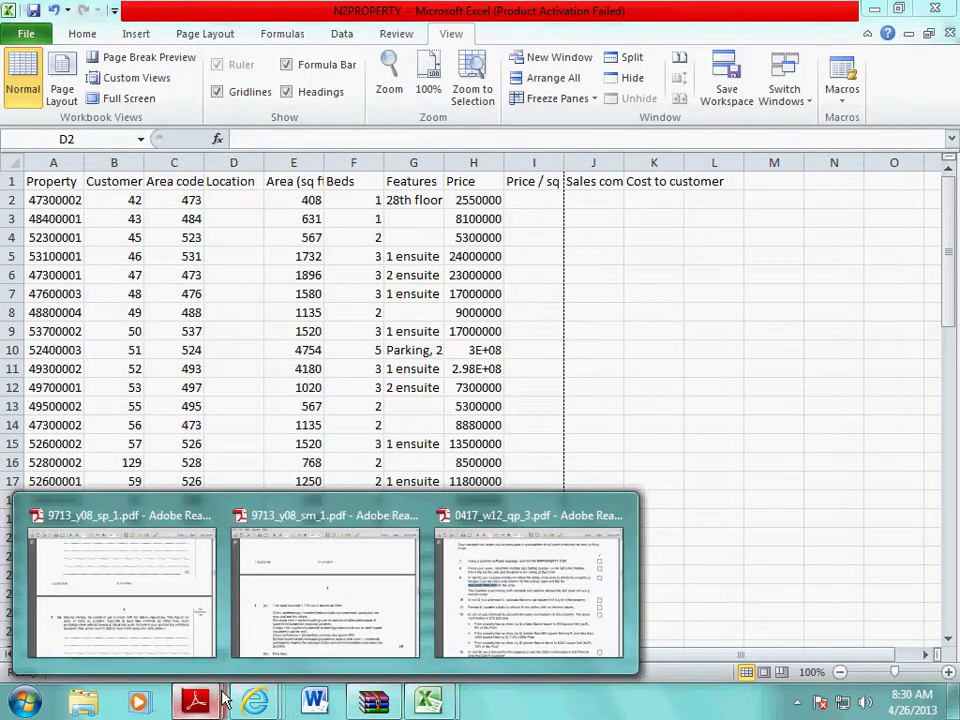
{"action": "left_click", "coordinate": [520, 595]}
{"action": "left_click_drag", "start_coordinate": [290, 277], "coordinate": [386, 282]}
{"action": "key", "text": "alt+Tab"}
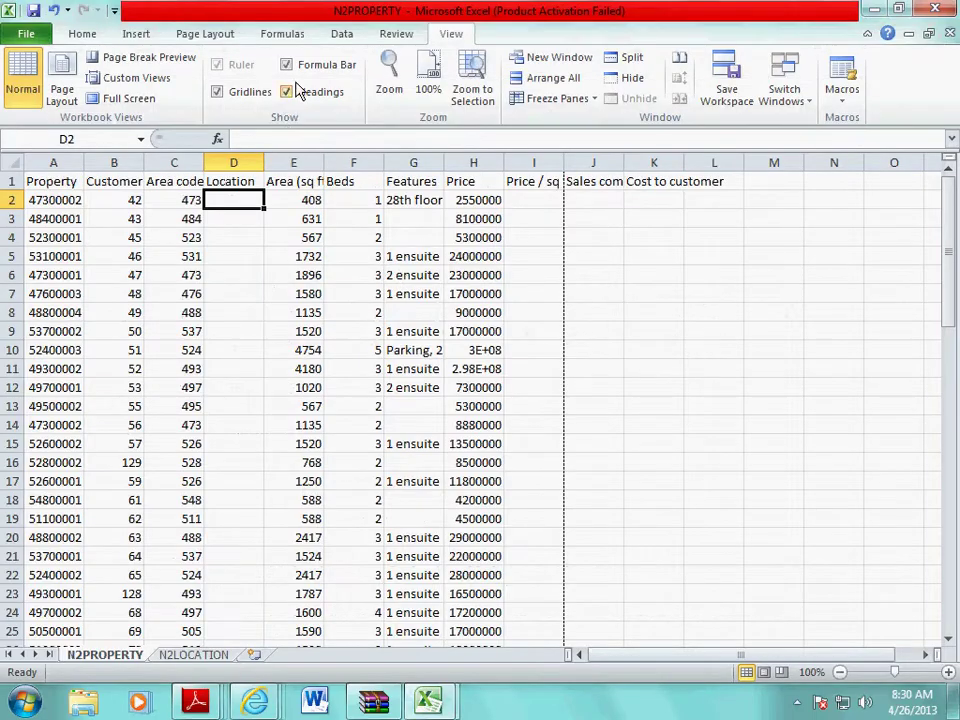
{"action": "left_click", "coordinate": [282, 33]}
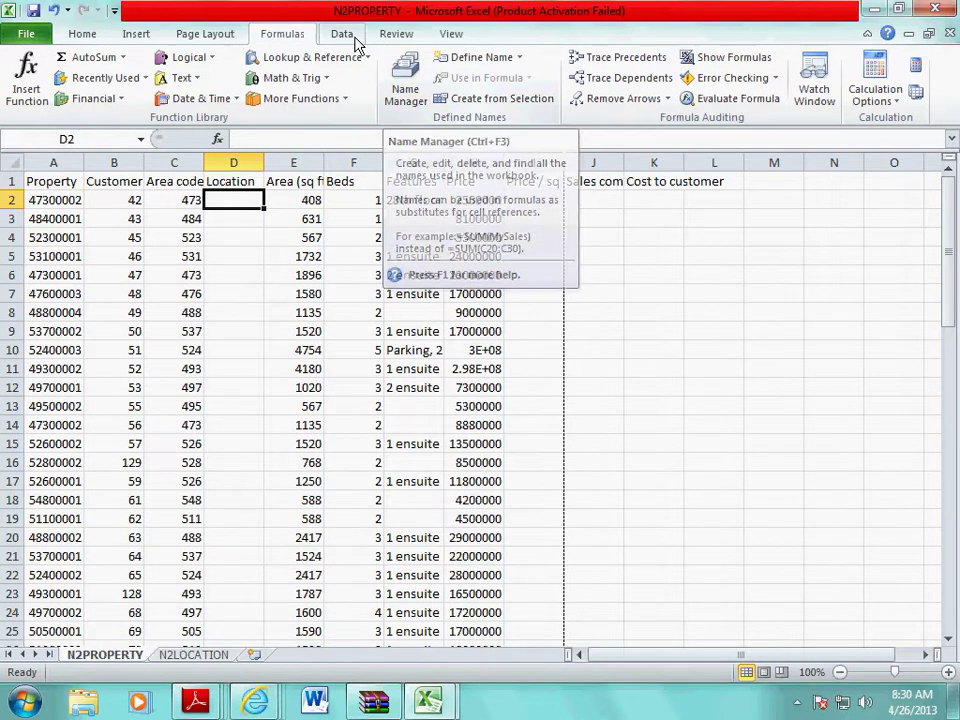
{"action": "left_click", "coordinate": [16, 90]}
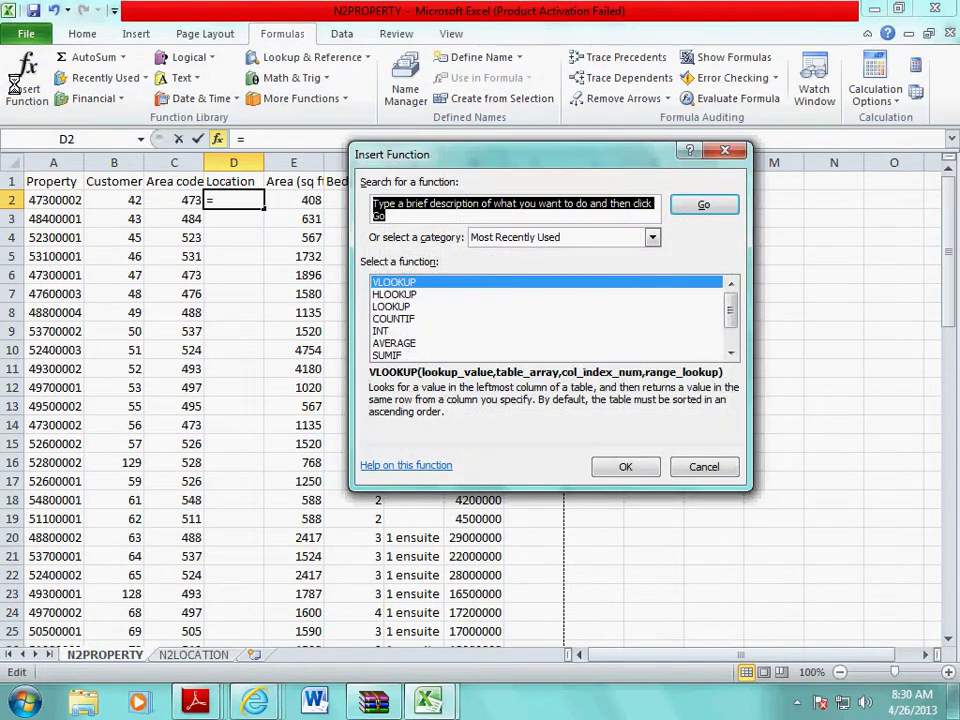
{"action": "double_click", "coordinate": [394, 283]}
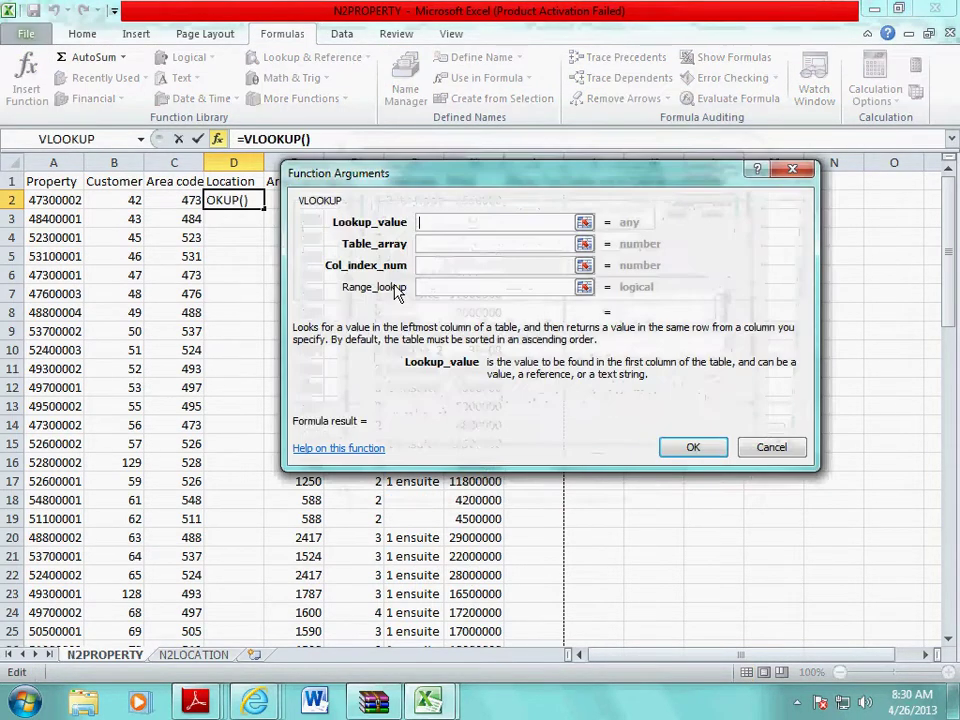
Step: Check in question 9 which column supplies the lookup value and set the VLOOKUP's lookup value to C2
{"action": "key", "text": "alt+Tab"}
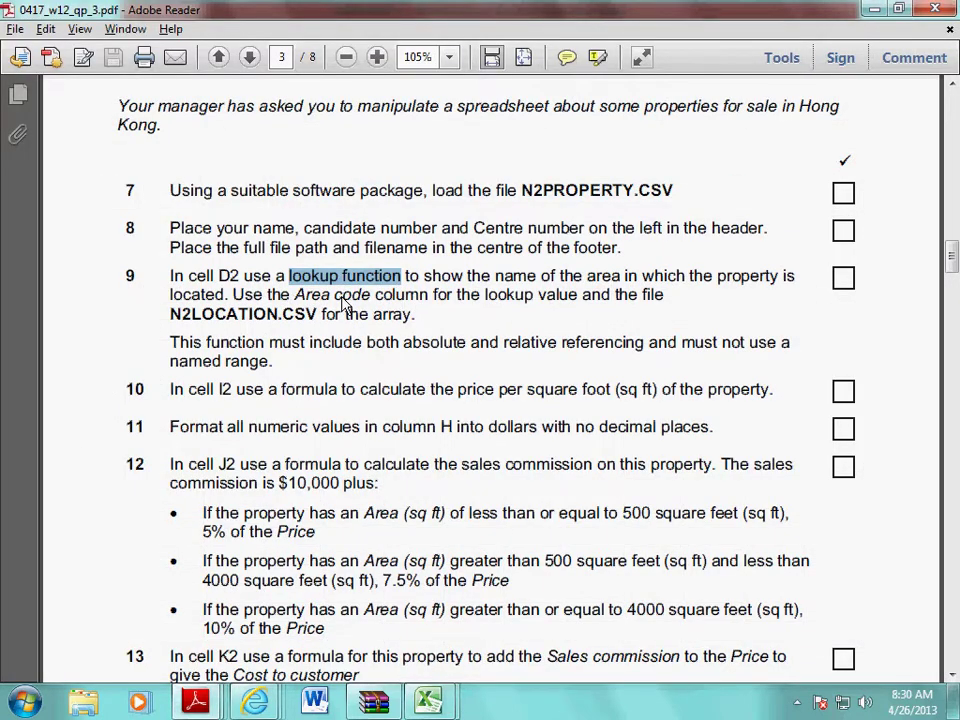
{"action": "left_click_drag", "start_coordinate": [294, 298], "coordinate": [555, 303]}
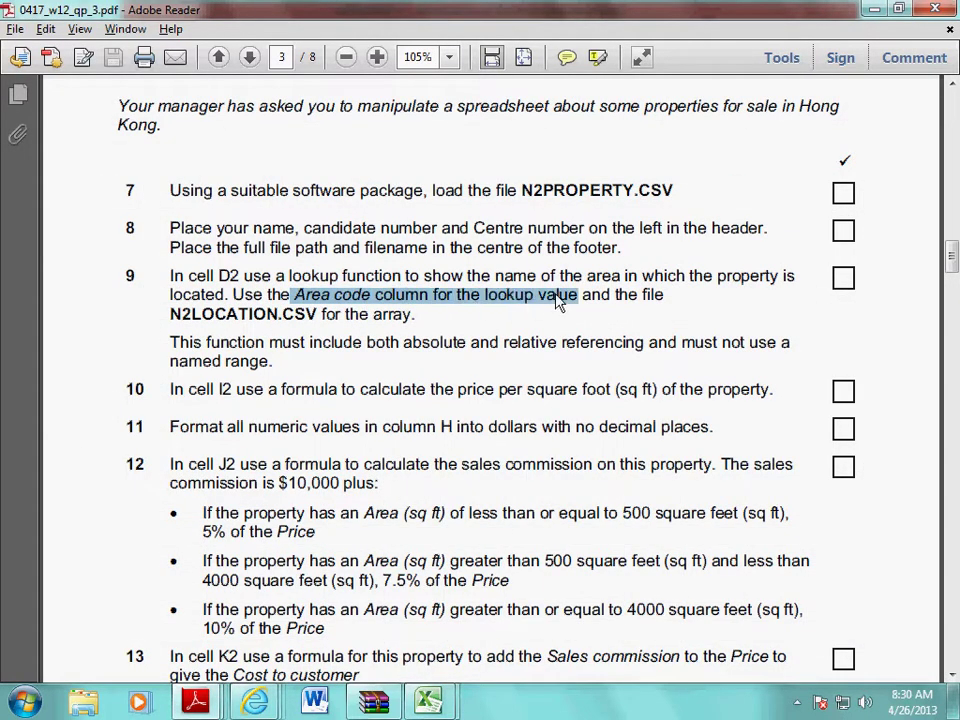
{"action": "key", "text": "alt+Tab"}
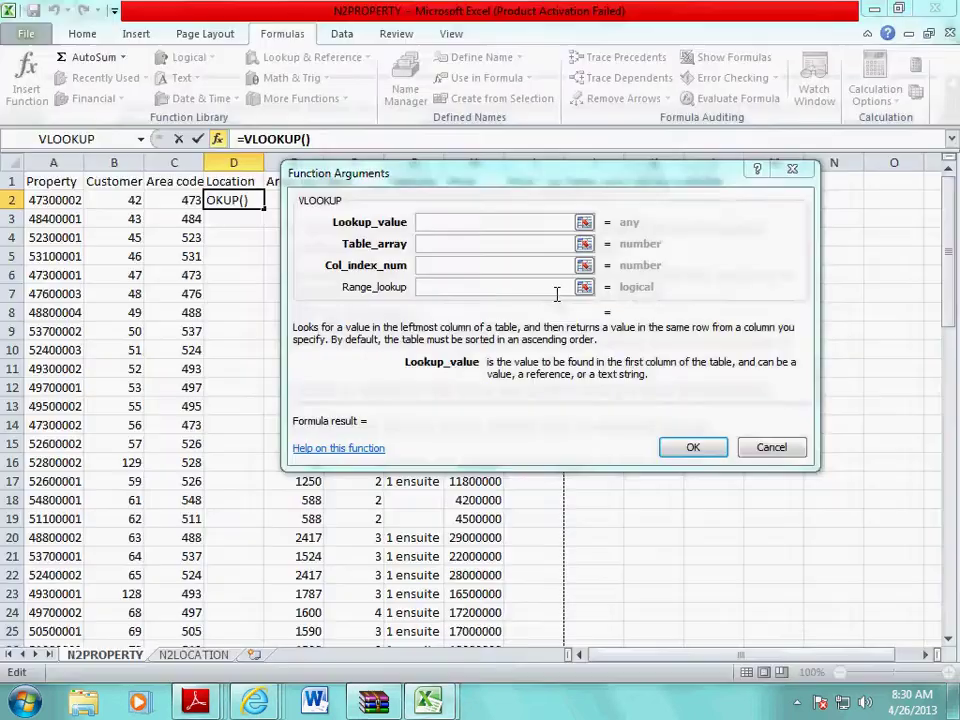
{"action": "left_click", "coordinate": [178, 203]}
{"action": "left_click", "coordinate": [485, 247]}
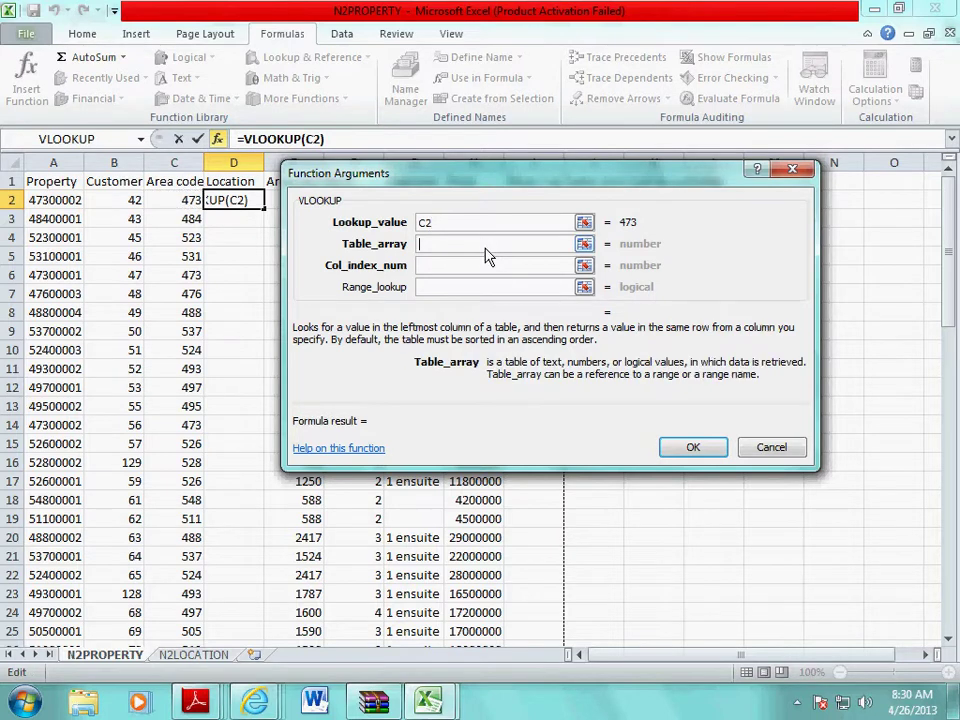
Step: Set the VLOOKUP's table array to the area codes and locations in N2LOCATION!A2:B55
{"action": "left_click", "coordinate": [200, 654]}
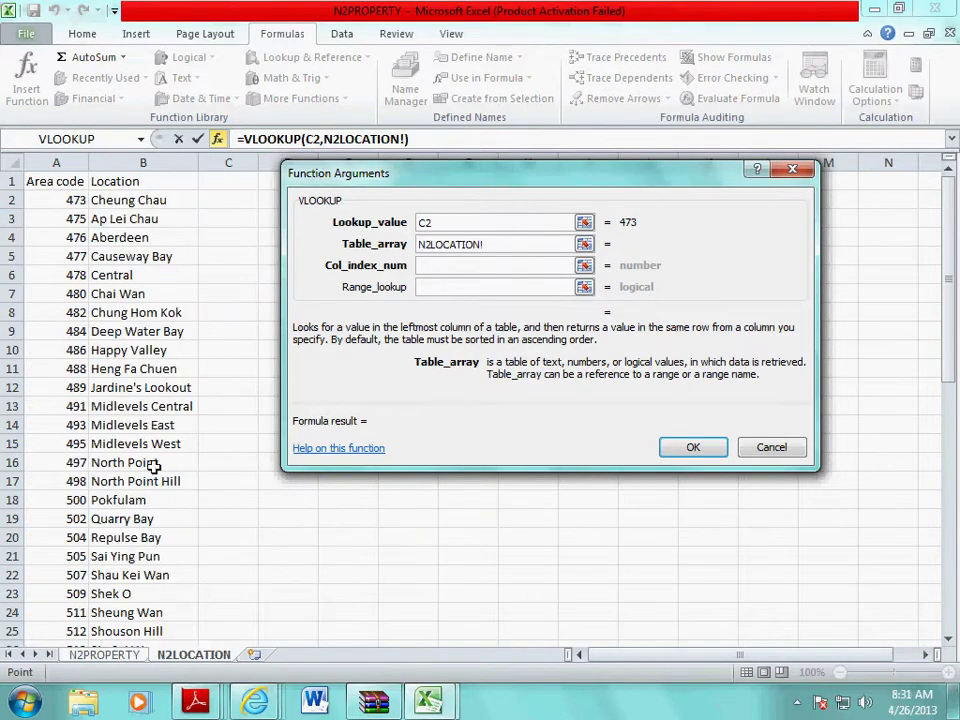
{"action": "left_click_drag", "start_coordinate": [62, 200], "coordinate": [158, 708]}
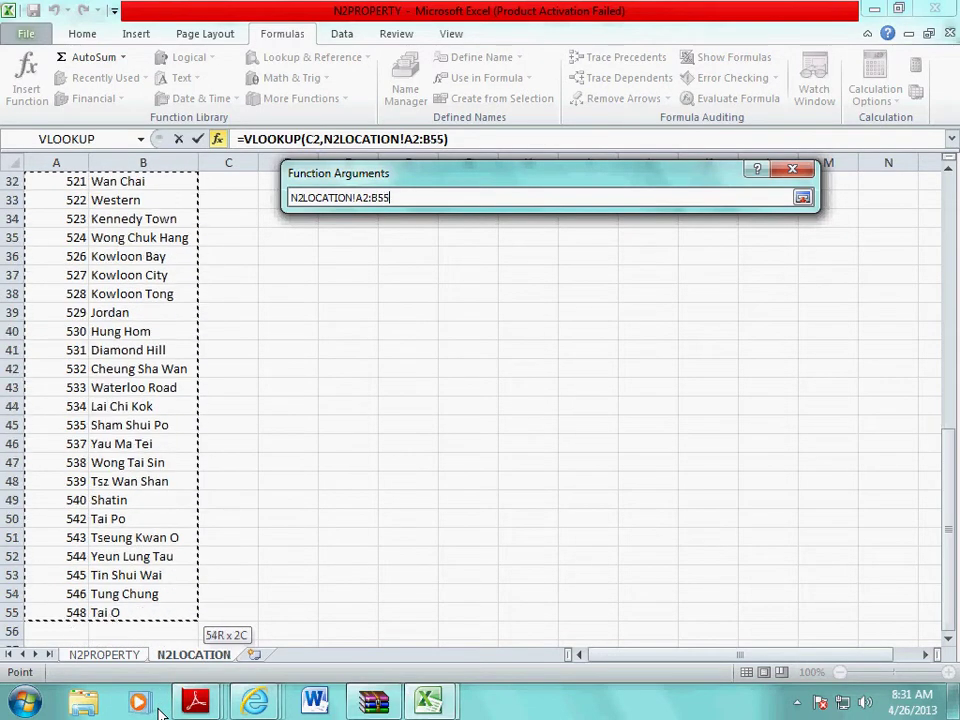
{"action": "left_click_drag", "start_coordinate": [157, 620], "coordinate": [121, 464]}
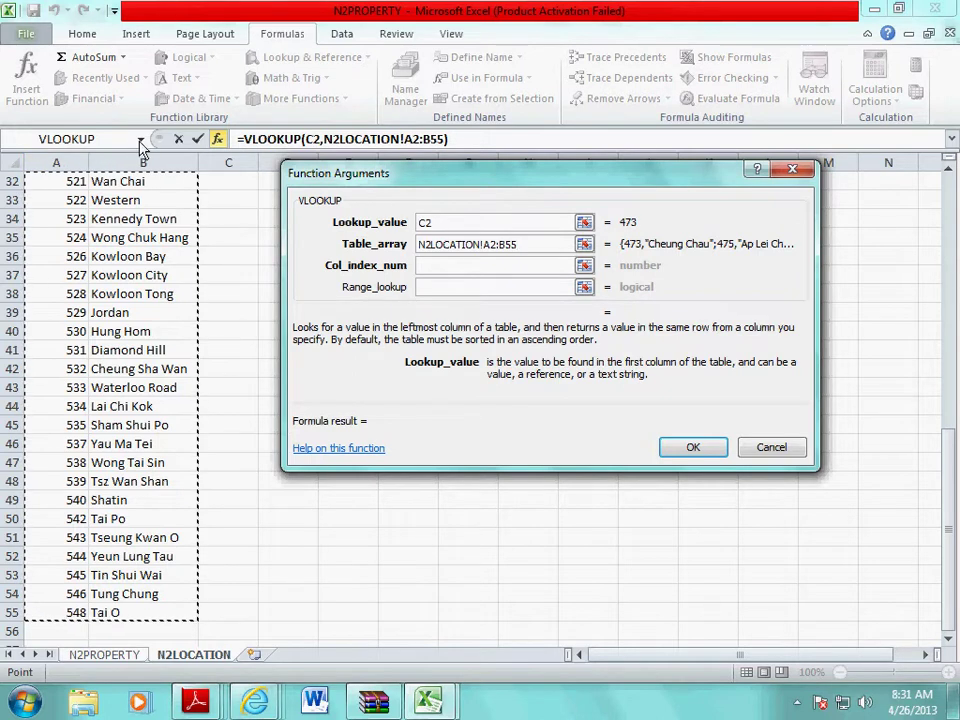
Step: Complete the VLOOKUP with column index 2 and range lookup FALSE, and widen column D to fit the location name
{"action": "left_click", "coordinate": [436, 266]}
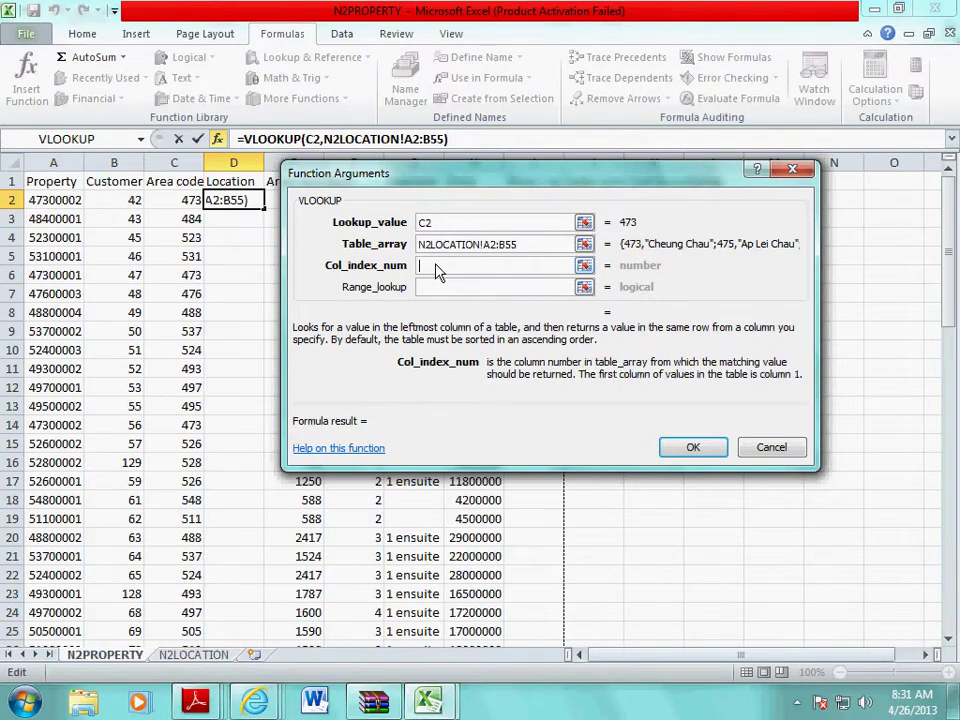
{"action": "type", "text": "2"}
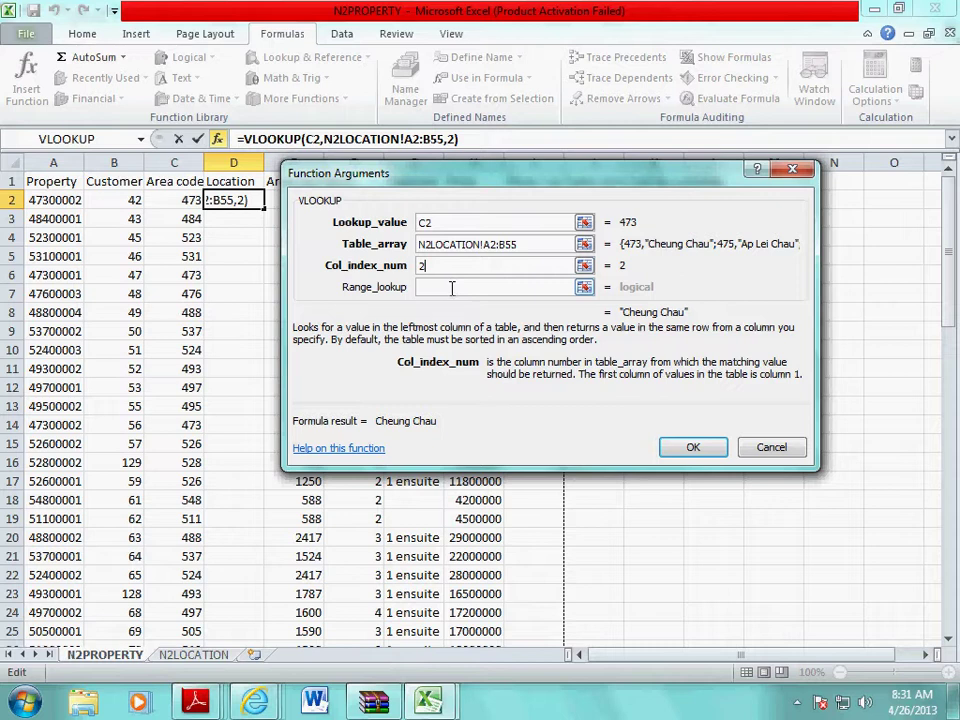
{"action": "left_click", "coordinate": [452, 288]}
{"action": "type", "text": "FALSE"}
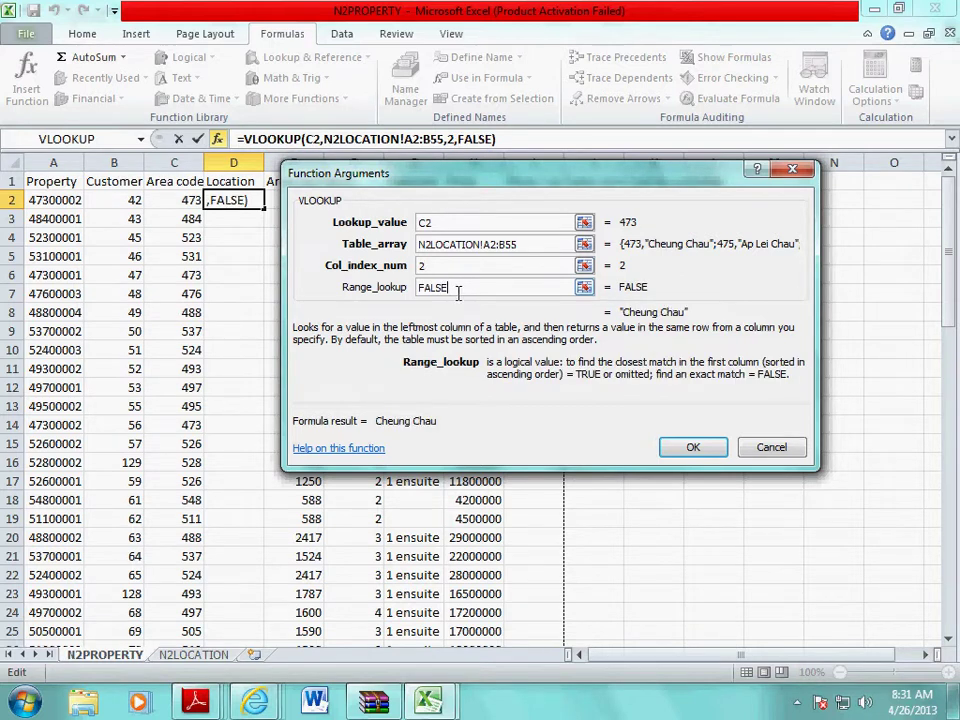
{"action": "left_click", "coordinate": [675, 446]}
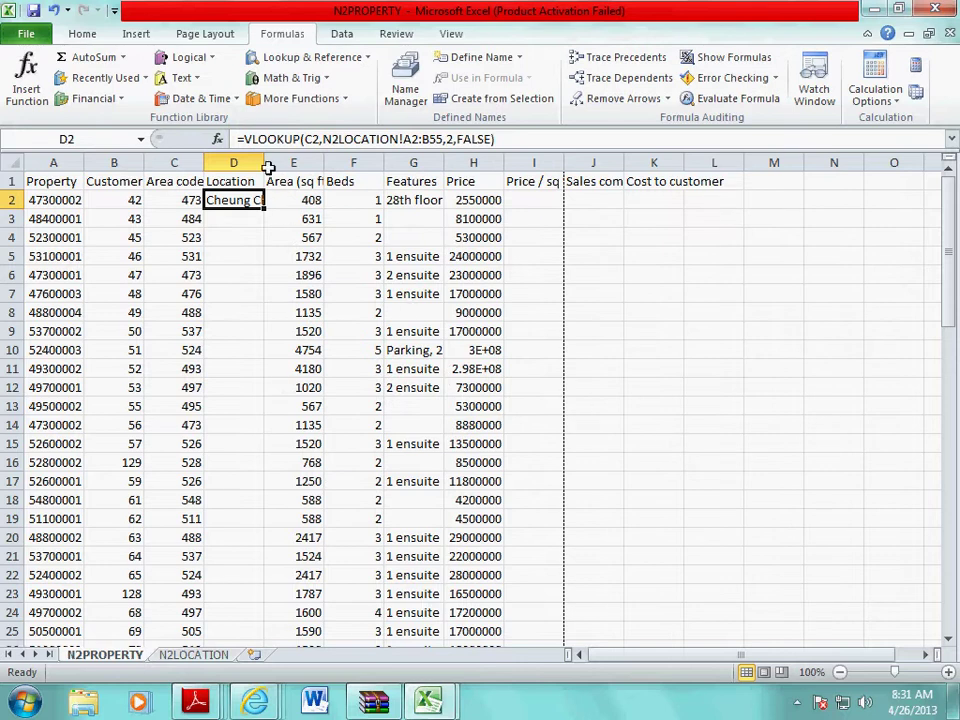
{"action": "left_click_drag", "start_coordinate": [265, 163], "coordinate": [288, 163]}
Step: Check question 9's referencing requirement in the exam paper and make D2's table array absolute as N2LOCATION!$A$2:$B$55
{"action": "key", "text": "alt+Tab"}
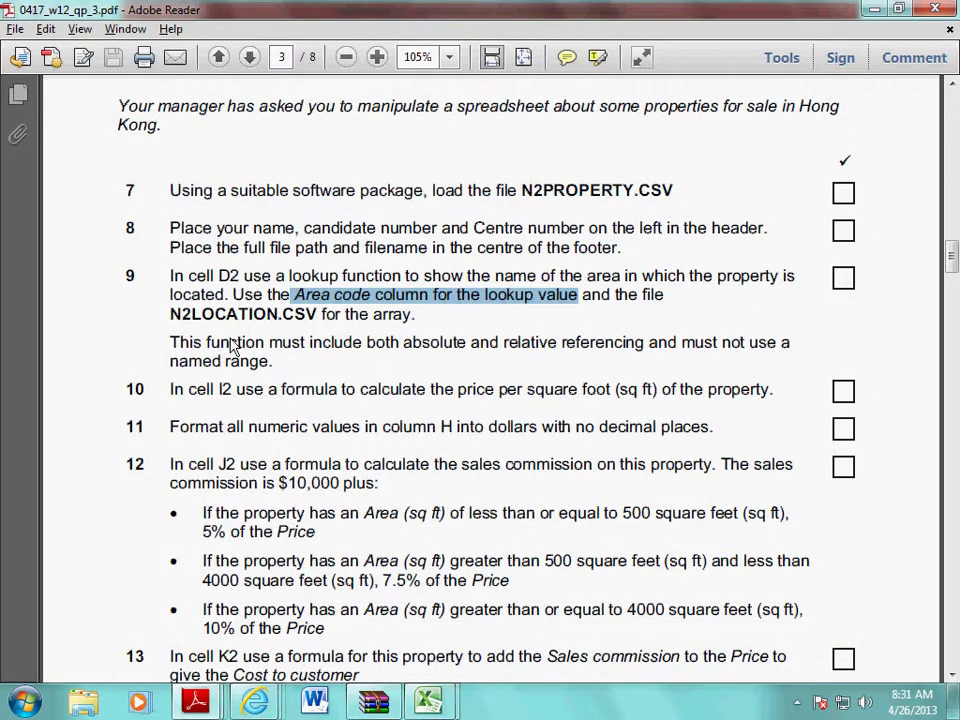
{"action": "left_click_drag", "start_coordinate": [404, 344], "coordinate": [592, 348]}
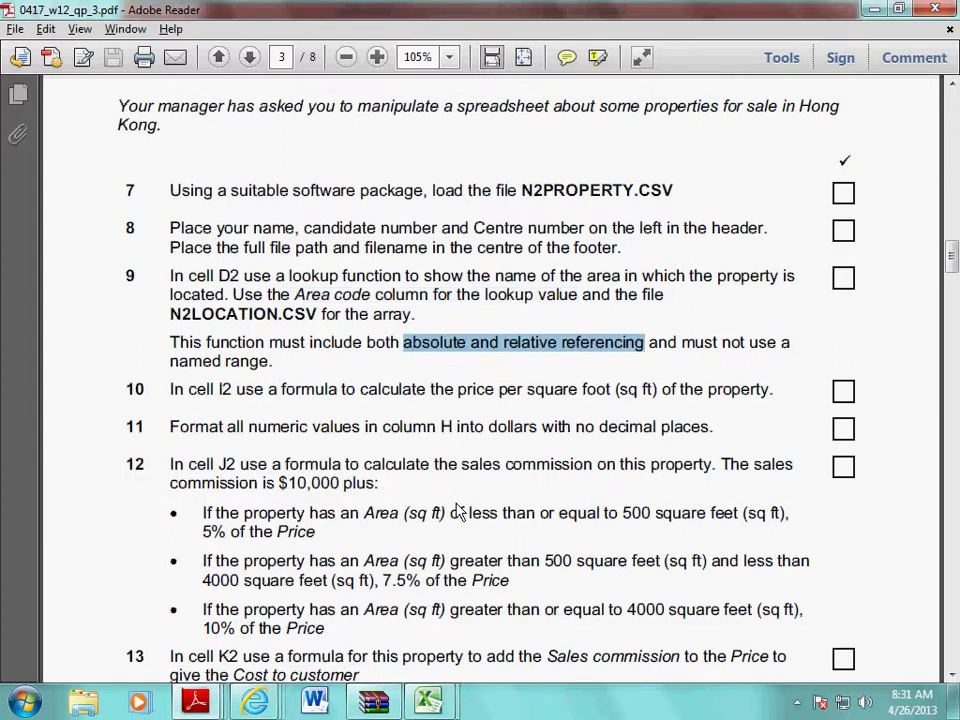
{"action": "key", "text": "alt+Tab"}
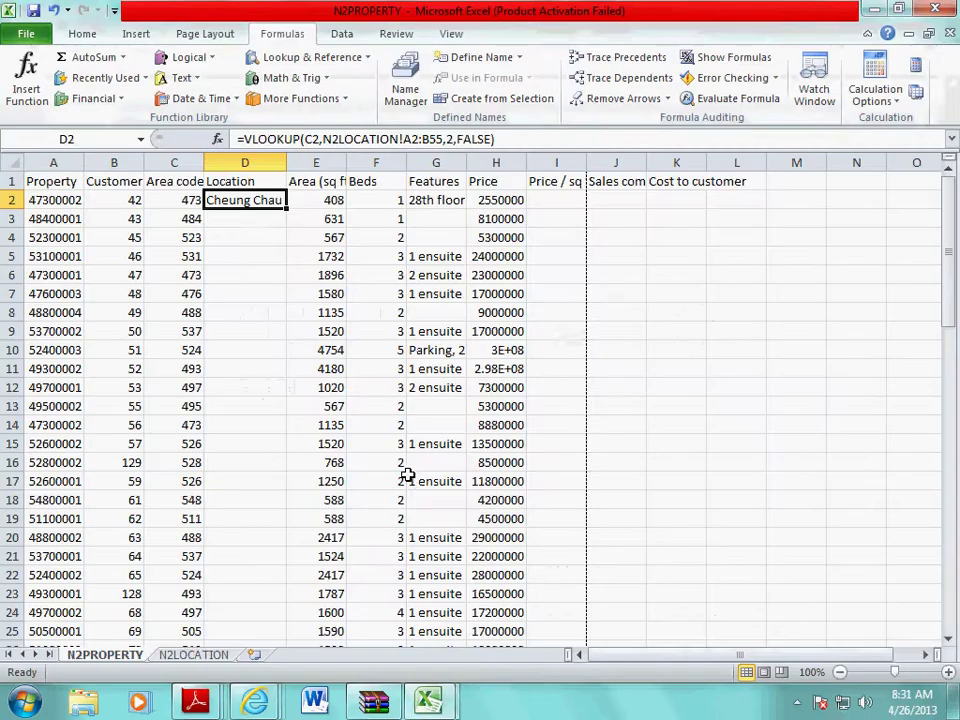
{"action": "double_click", "coordinate": [262, 200]}
{"action": "left_click", "coordinate": [413, 139]}
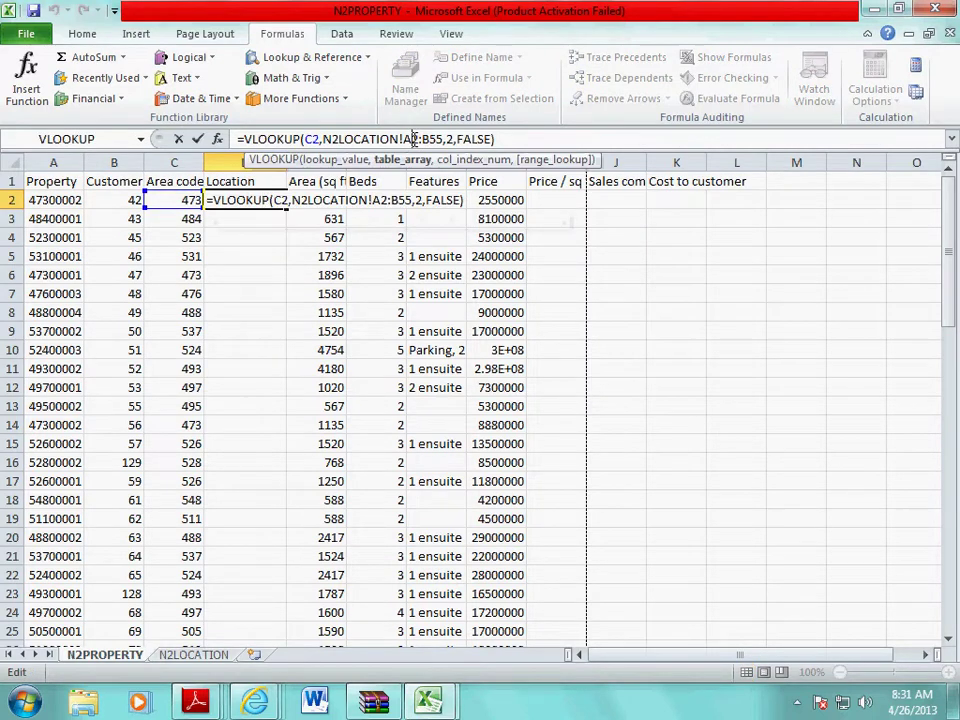
{"action": "key", "text": "F4"}
{"action": "left_click", "coordinate": [445, 138]}
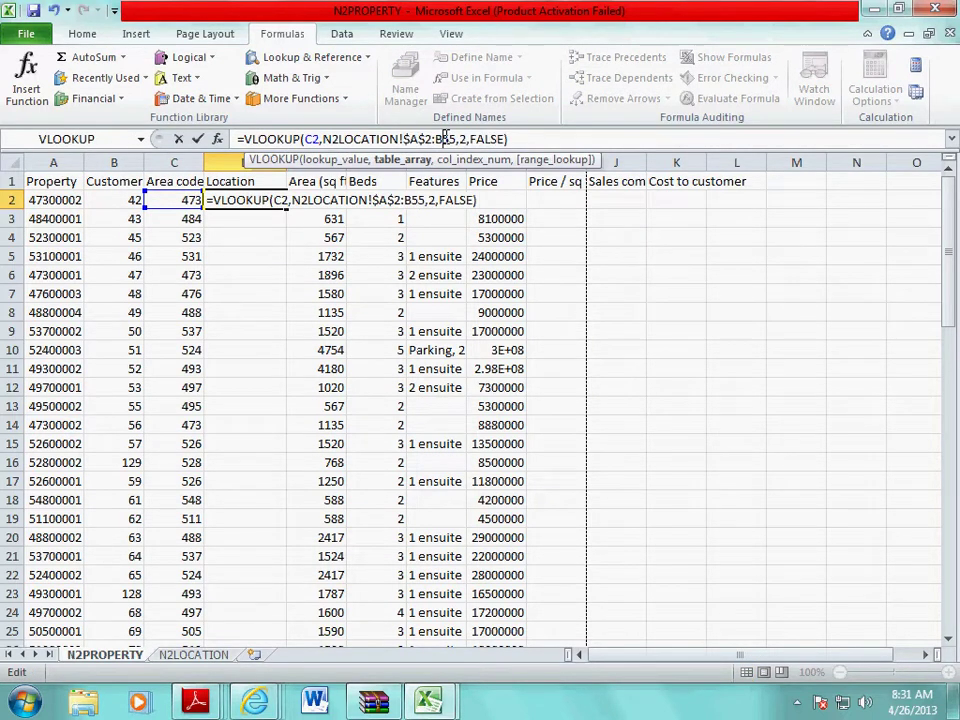
{"action": "key", "text": "F4"}
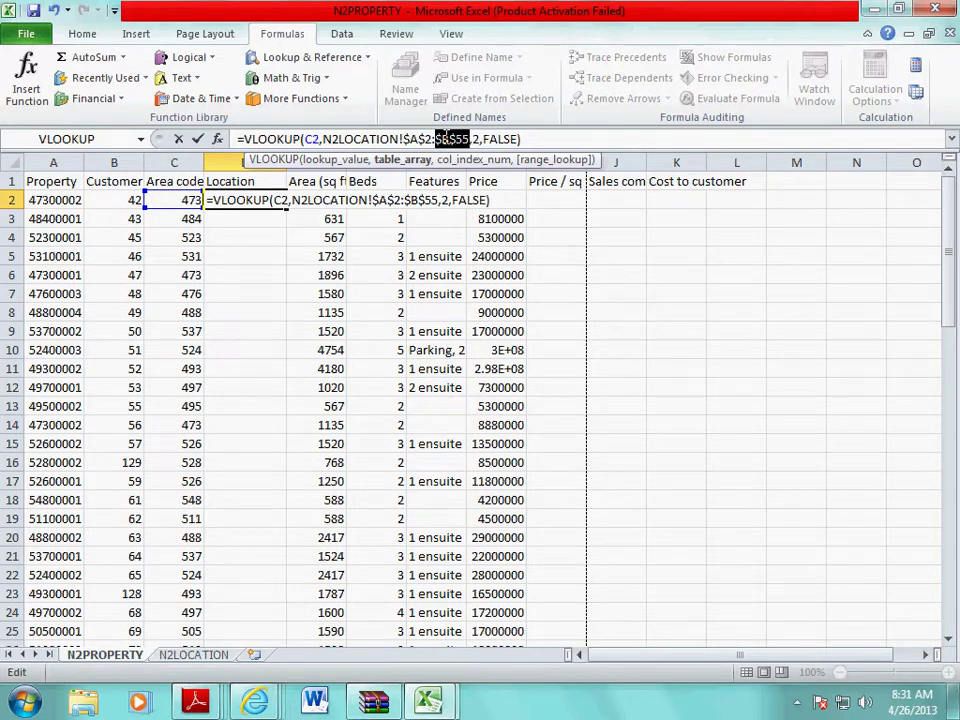
{"action": "key", "text": "Return"}
Step: Fill the D2 lookup formula down to D74 and fit column D to its contents
{"action": "left_click", "coordinate": [245, 200]}
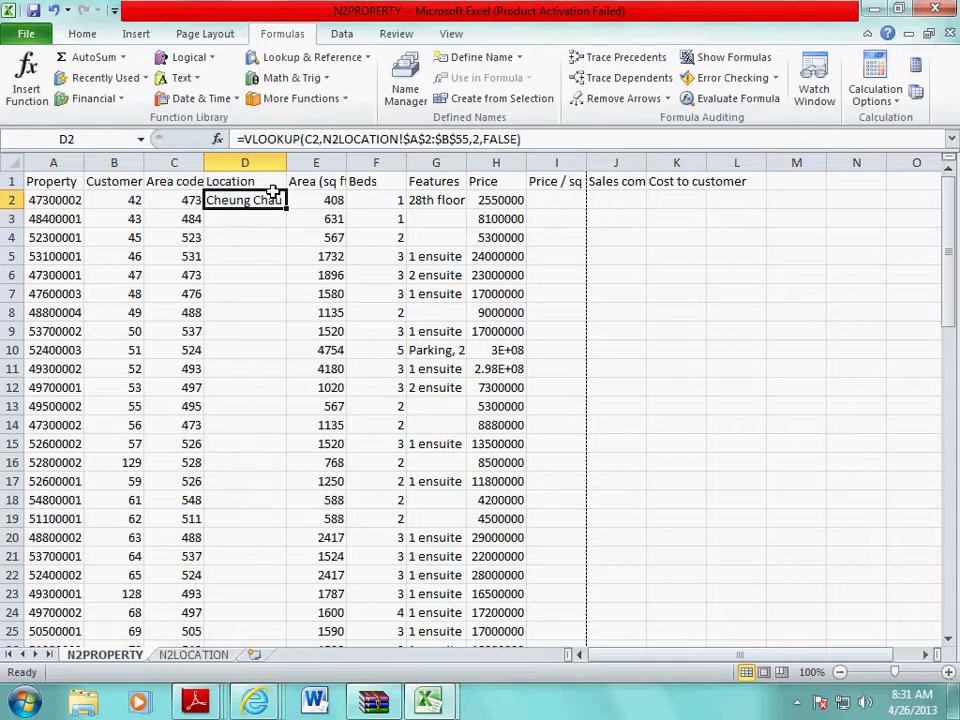
{"action": "left_click_drag", "start_coordinate": [286, 208], "coordinate": [270, 598]}
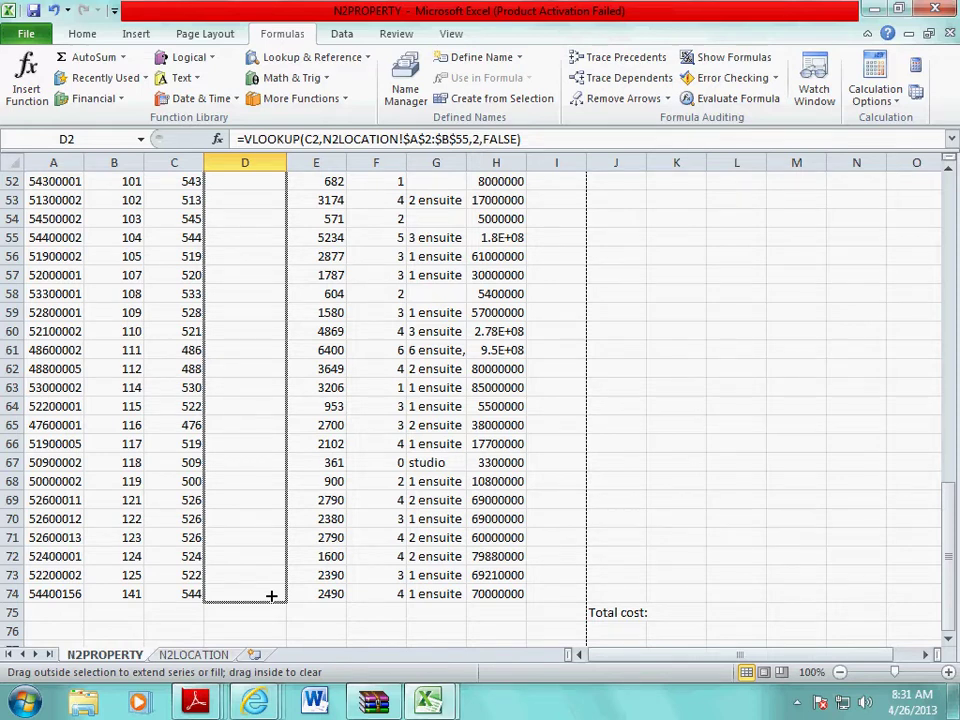
{"action": "left_click_drag", "start_coordinate": [270, 598], "coordinate": [270, 598]}
{"action": "double_click", "coordinate": [286, 162]}
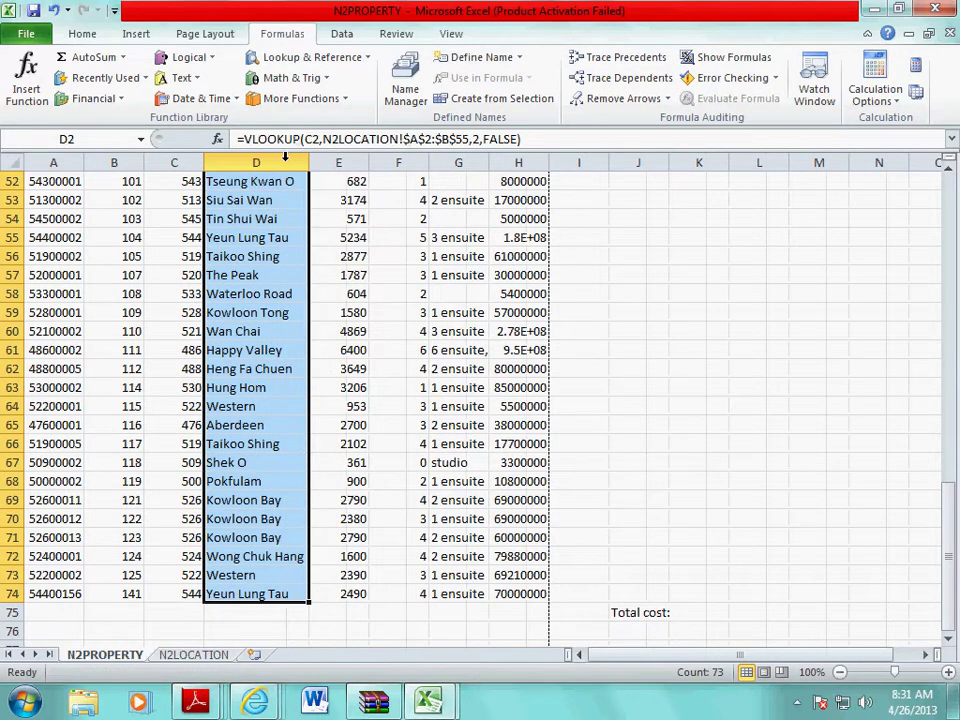
{"action": "left_click", "coordinate": [274, 404]}
{"action": "scroll", "coordinate": [292, 435], "scroll_direction": "up", "scroll_amount": 2}
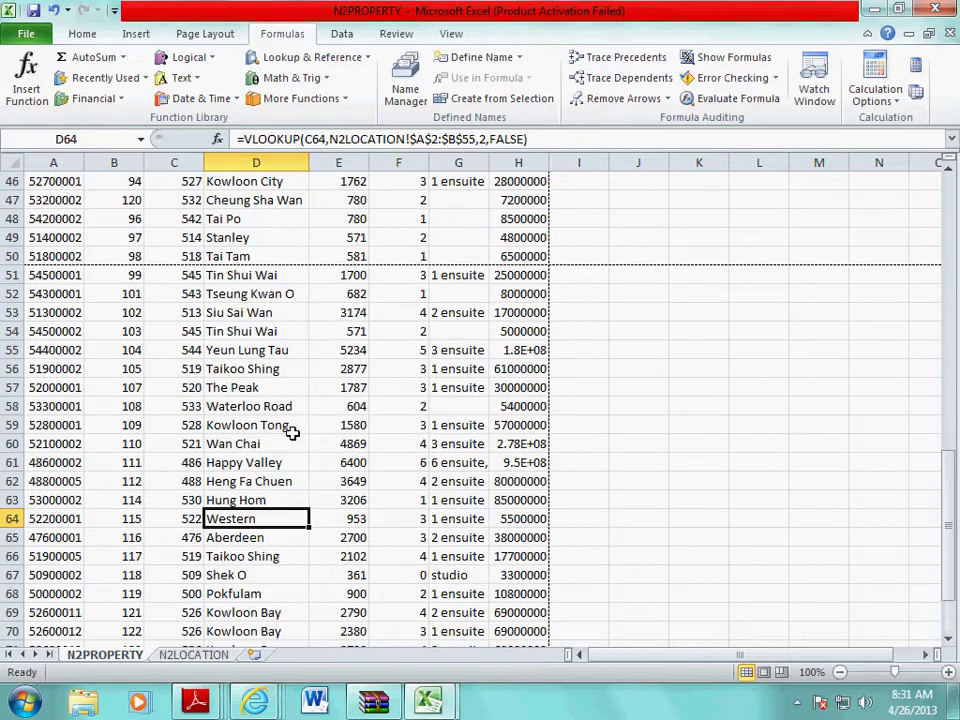
Step: Check in the exam paper which cell question 10 uses and select cell I2 on the N2PROPERTY sheet
{"action": "key", "text": "alt+Tab"}
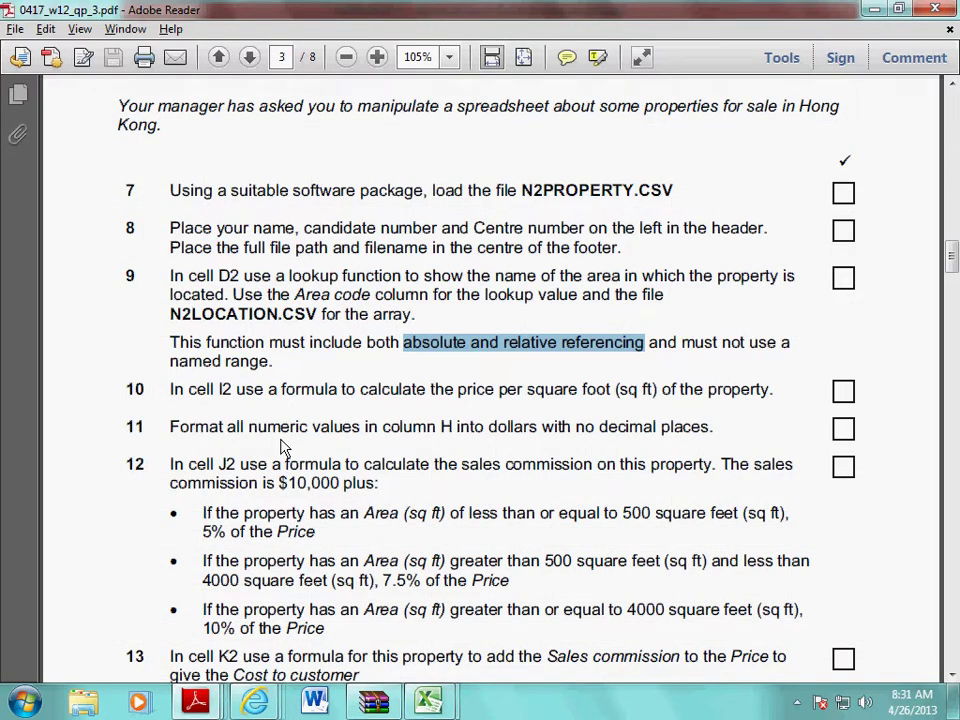
{"action": "left_click", "coordinate": [280, 447]}
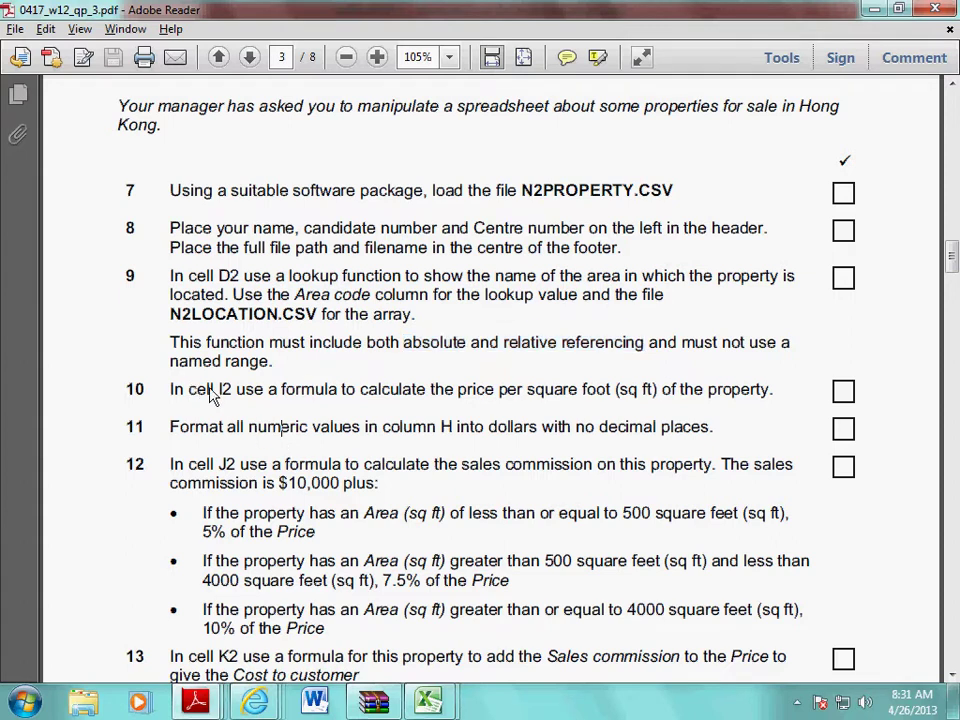
{"action": "left_click_drag", "start_coordinate": [218, 390], "coordinate": [231, 398]}
{"action": "scroll", "coordinate": [229, 400], "scroll_direction": "up", "scroll_amount": 1}
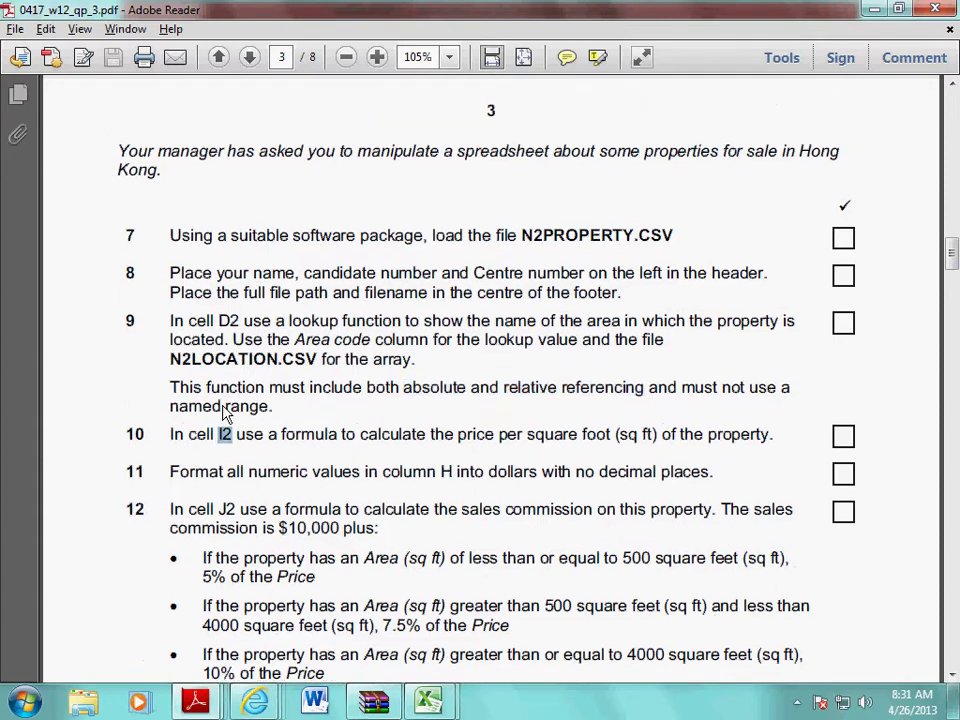
{"action": "key", "text": "alt+Tab"}
{"action": "scroll", "coordinate": [722, 197], "scroll_direction": "up", "scroll_amount": 15}
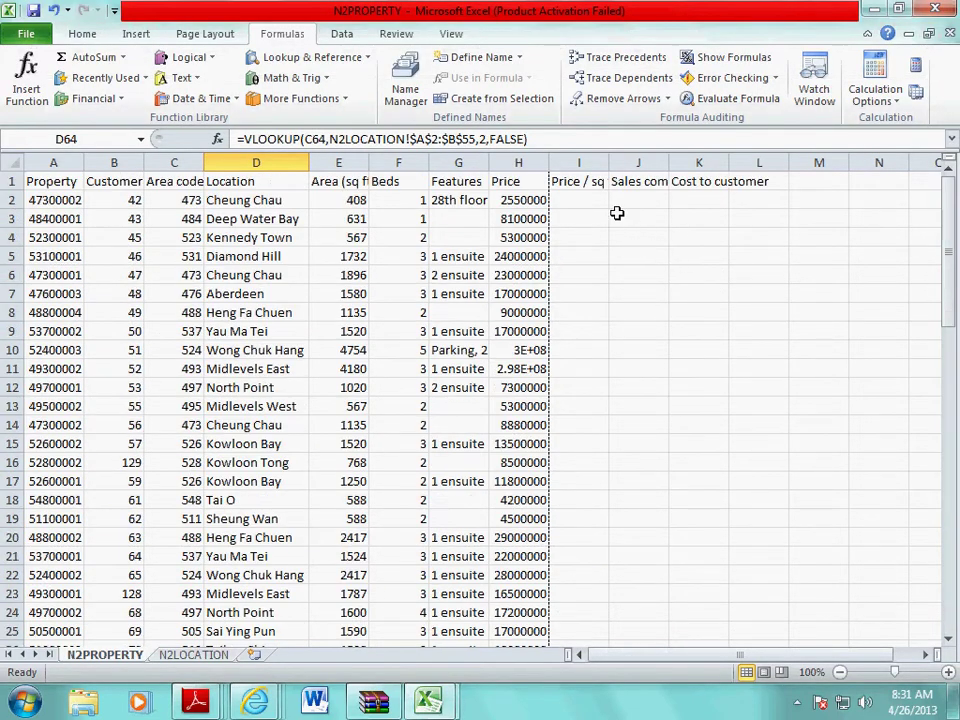
{"action": "left_click", "coordinate": [580, 200]}
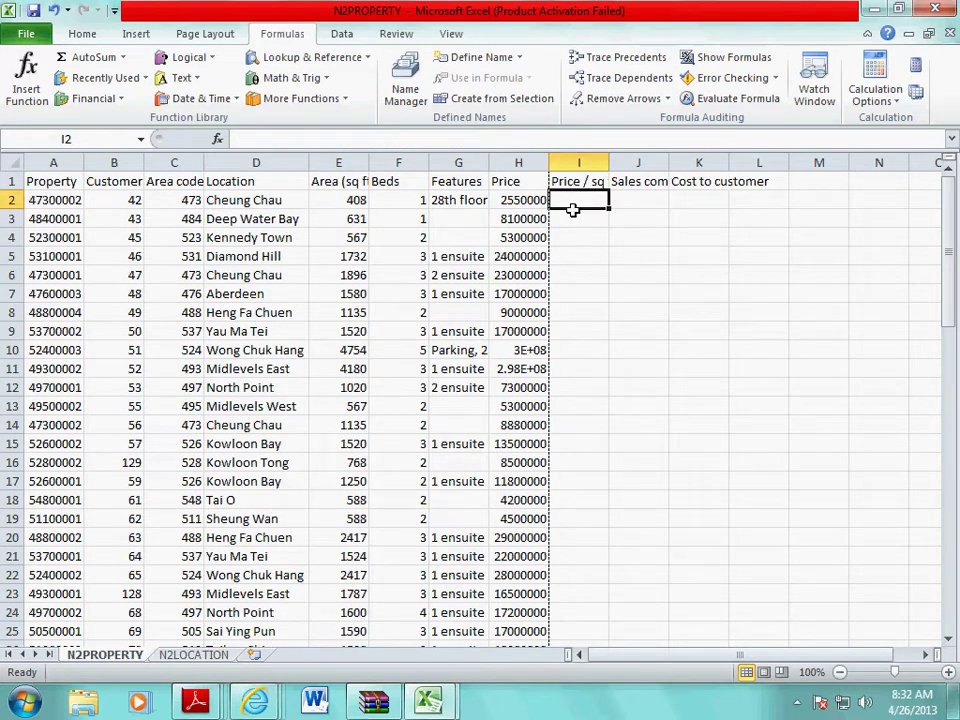
Step: Read question 10's required calculation in the exam paper and enter the price per square foot formula =H2/E2 in I2
{"action": "key", "text": "alt+Tab"}
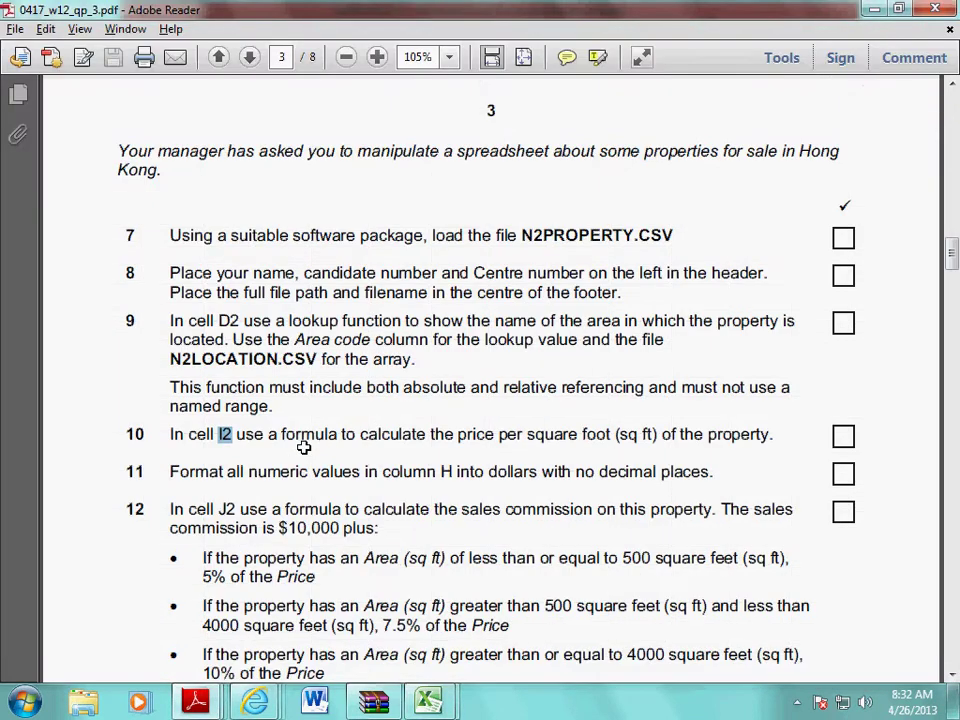
{"action": "left_click_drag", "start_coordinate": [457, 440], "coordinate": [758, 435]}
{"action": "key", "text": "alt+Tab"}
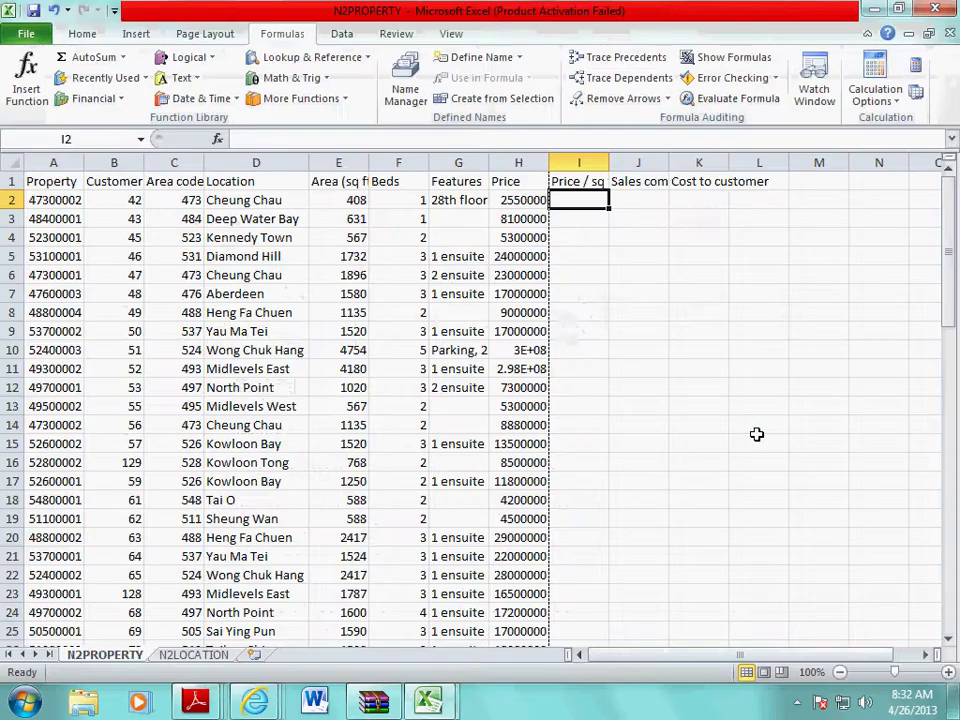
{"action": "type", "text": "="}
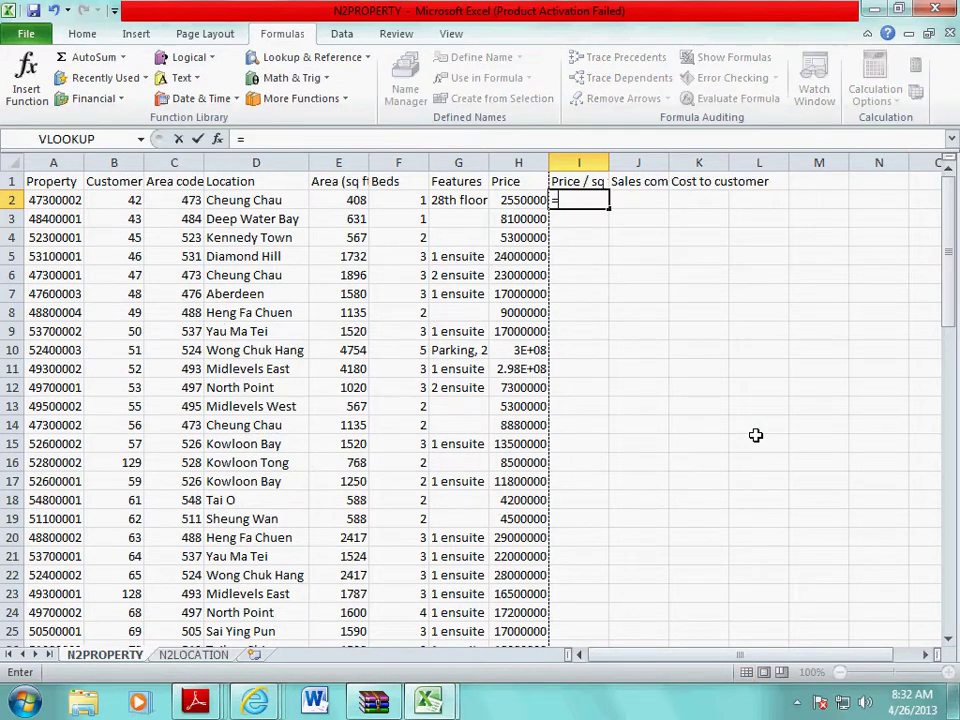
{"action": "left_click", "coordinate": [527, 201]}
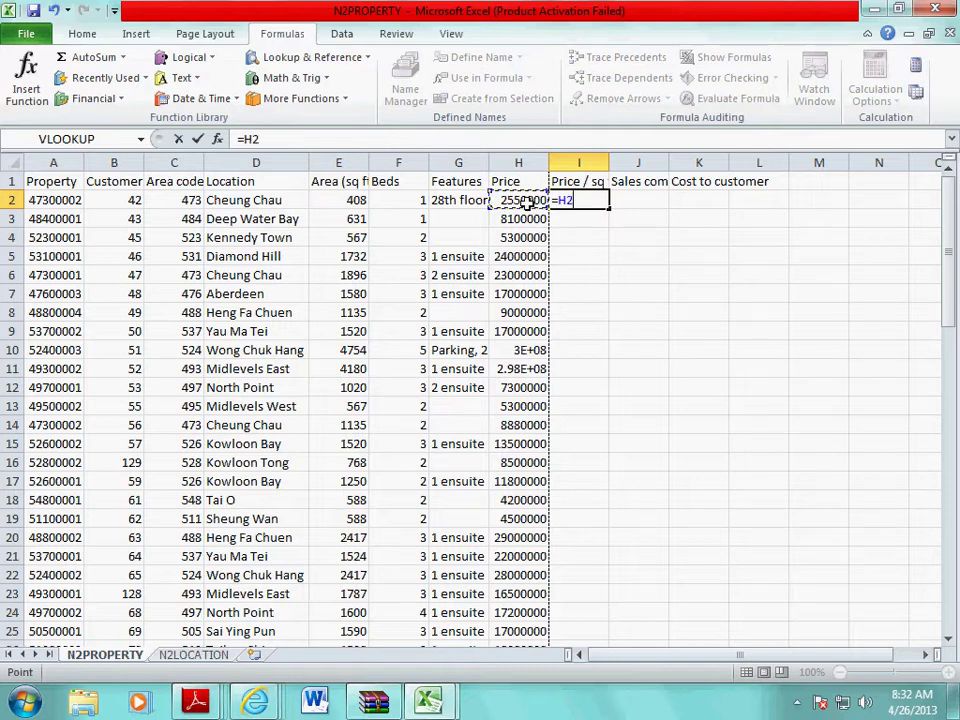
{"action": "type", "text": "/"}
{"action": "left_click", "coordinate": [338, 199]}
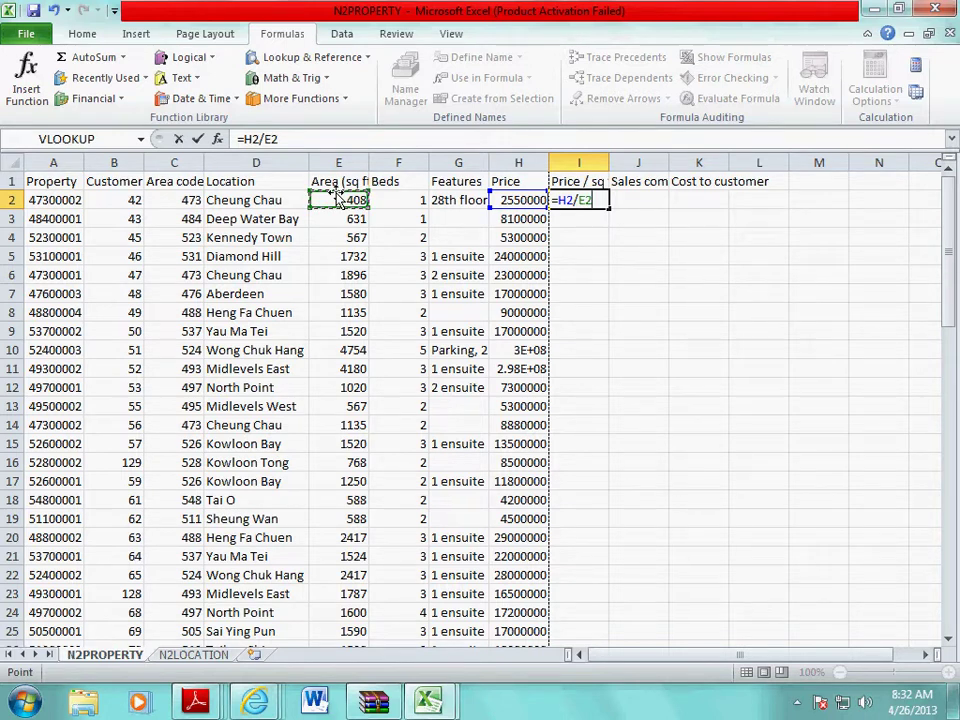
{"action": "key", "text": "Return"}
Step: Fill the price per square foot formula from I2 down to I74
{"action": "left_click", "coordinate": [585, 200]}
{"action": "left_click_drag", "start_coordinate": [606, 208], "coordinate": [602, 605]}
{"action": "scroll", "coordinate": [617, 563], "scroll_direction": "up", "scroll_amount": 17}
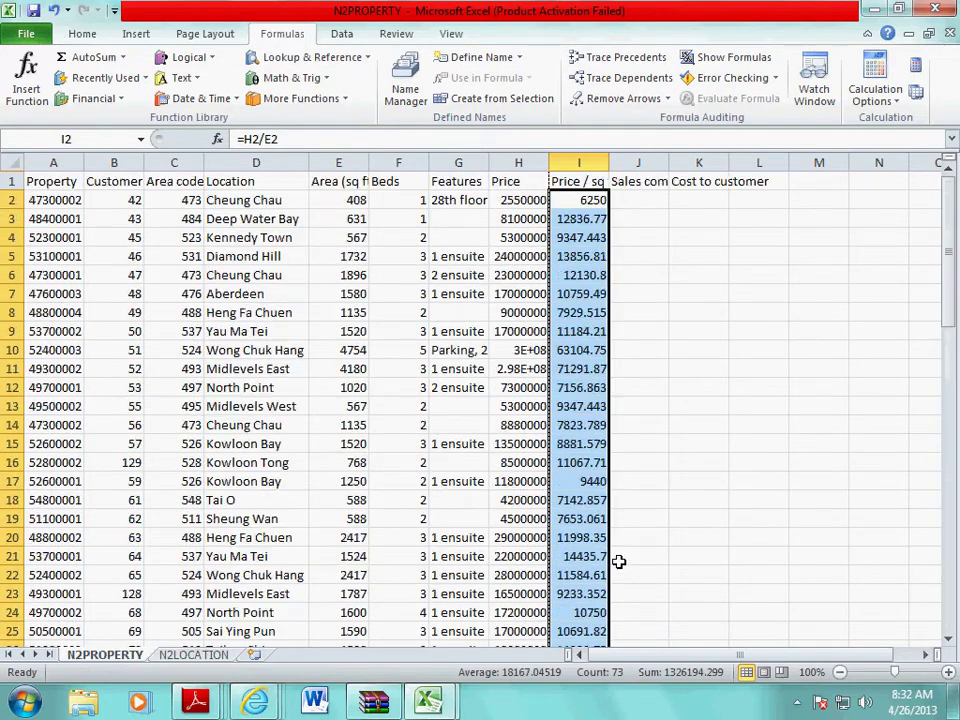
Step: Check question 11 in the exam paper, then select H2:I74 and open its cell formatting settings
{"action": "key", "text": "alt+Tab"}
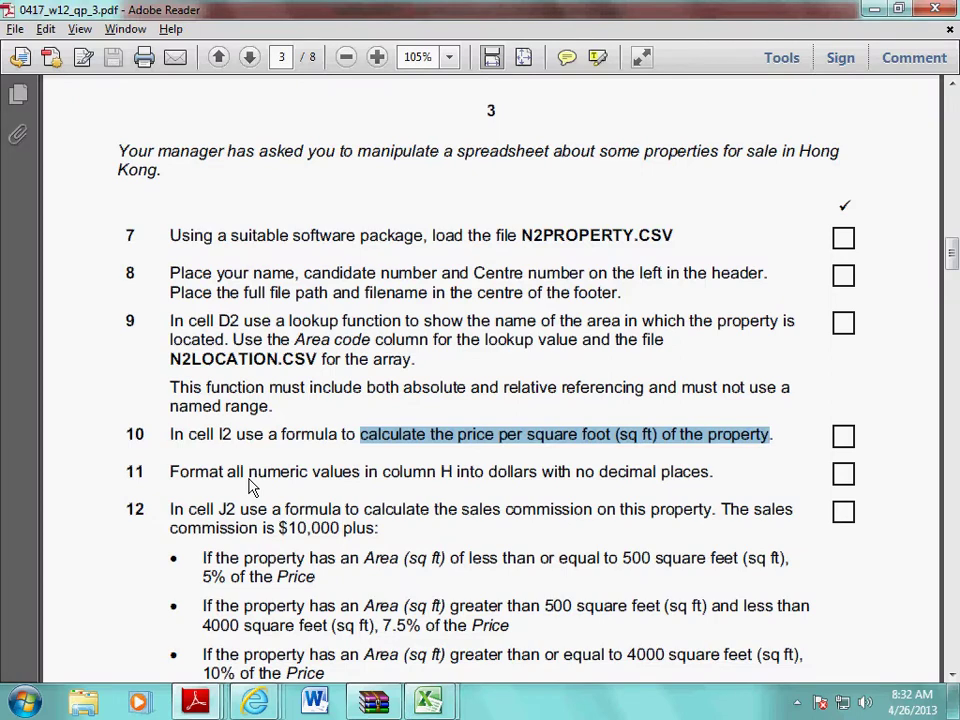
{"action": "key", "text": "alt+Tab"}
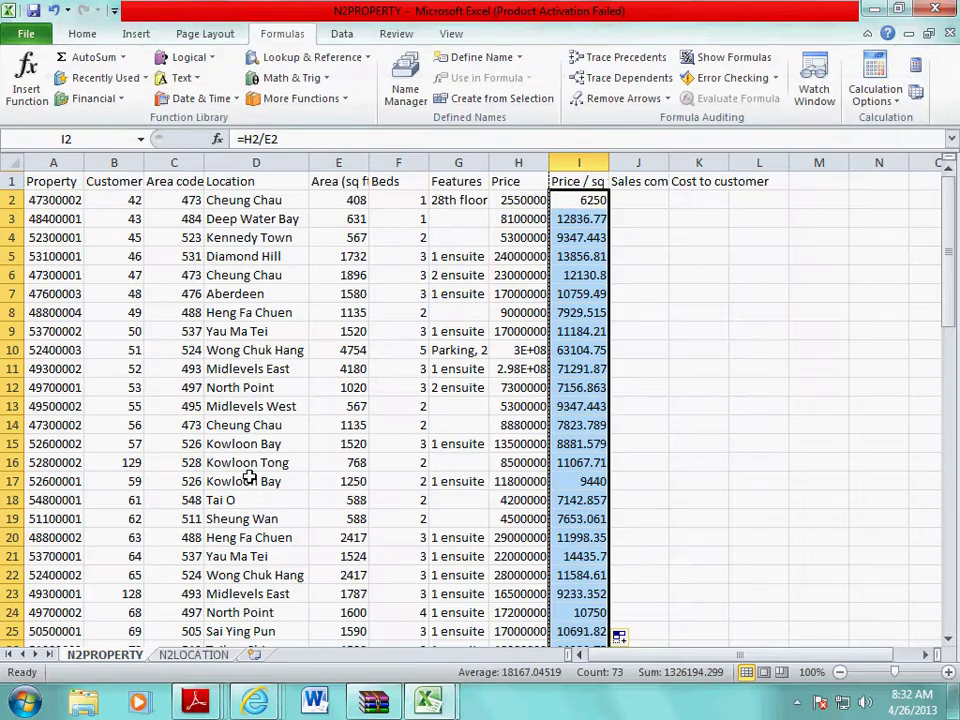
{"action": "left_click_drag", "start_coordinate": [510, 199], "coordinate": [588, 597]}
{"action": "right_click", "coordinate": [585, 537]}
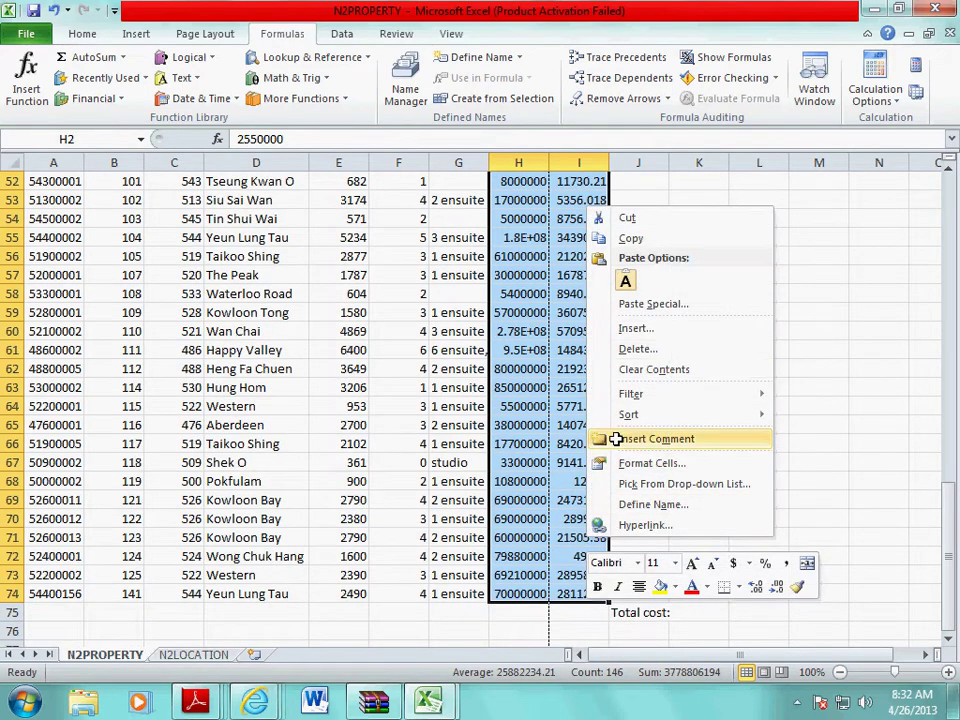
{"action": "left_click", "coordinate": [648, 462]}
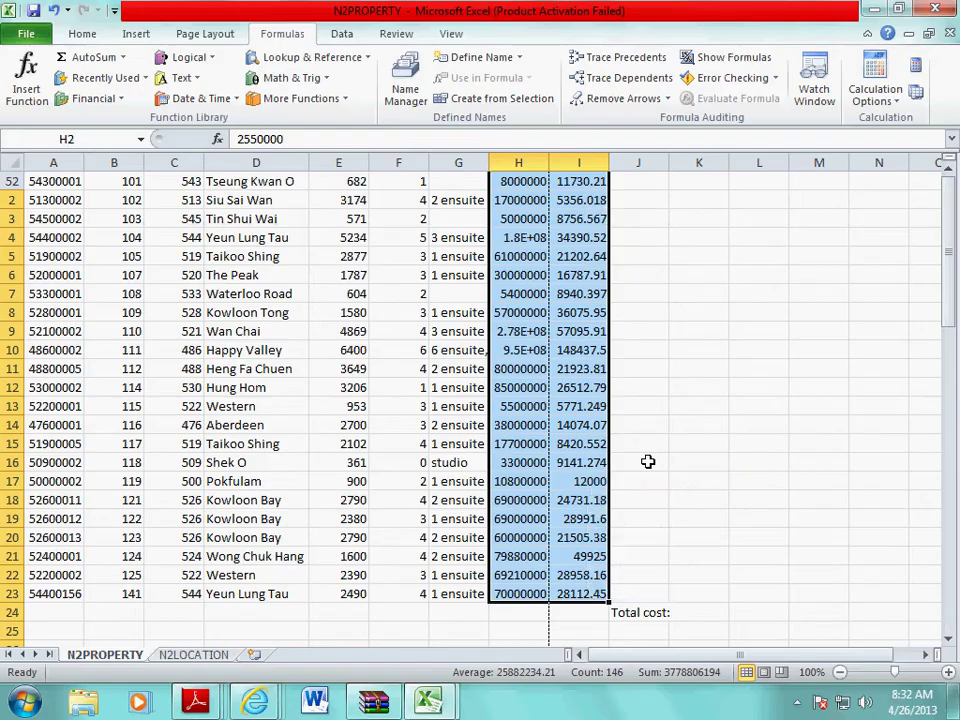
Step: Recheck question 11's number format in the exam paper and format H2:I74 as Currency with the $ symbol and 0 decimal places
{"action": "left_click", "coordinate": [196, 701]}
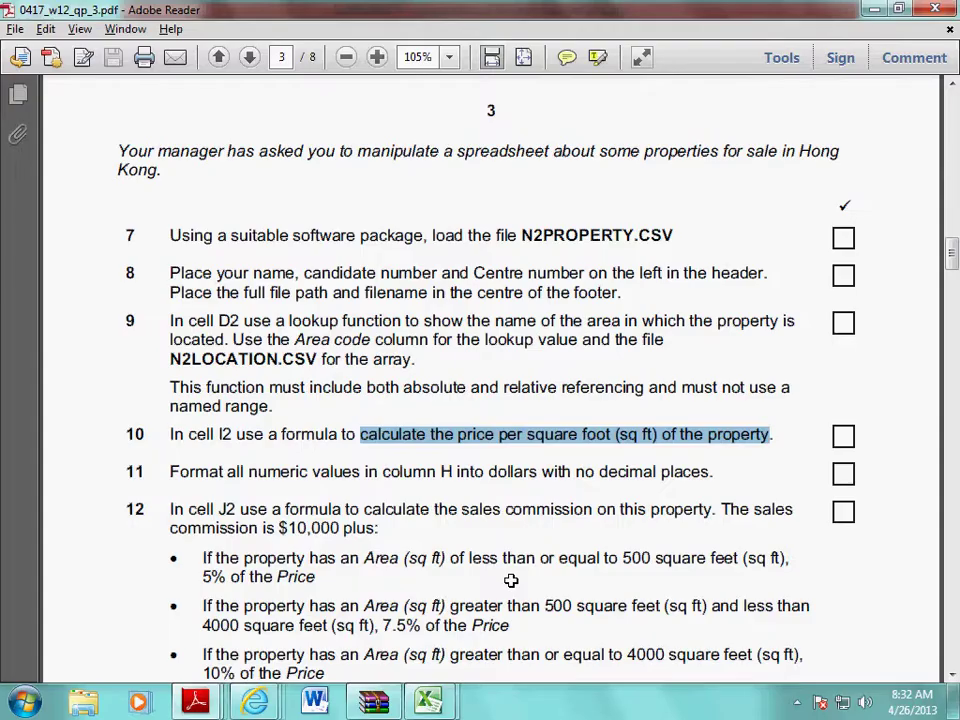
{"action": "left_click", "coordinate": [413, 450]}
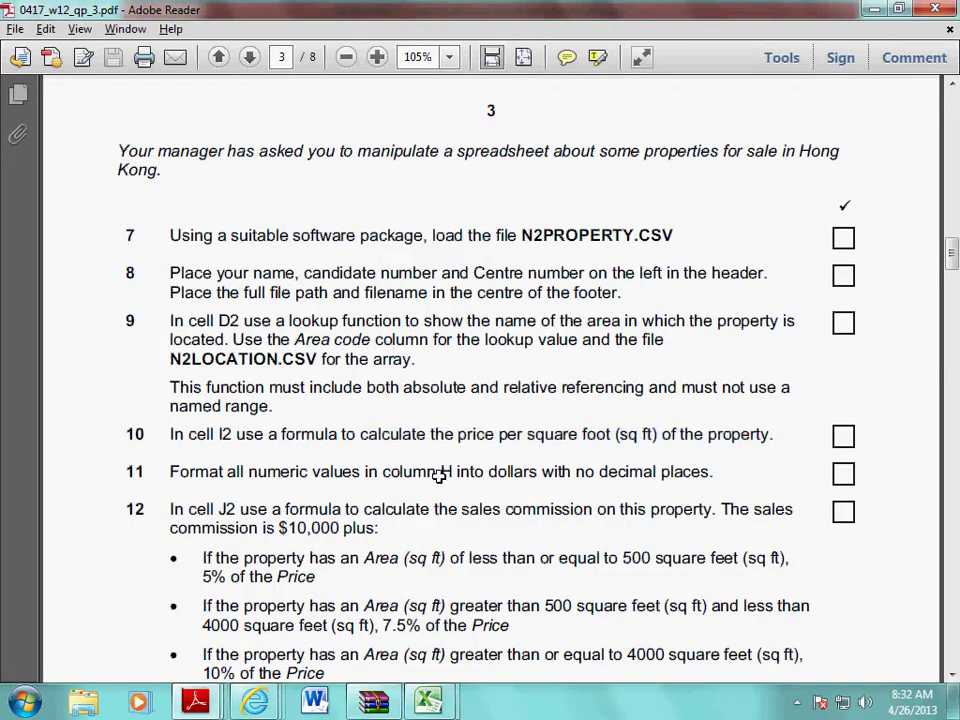
{"action": "left_click_drag", "start_coordinate": [489, 473], "coordinate": [692, 476]}
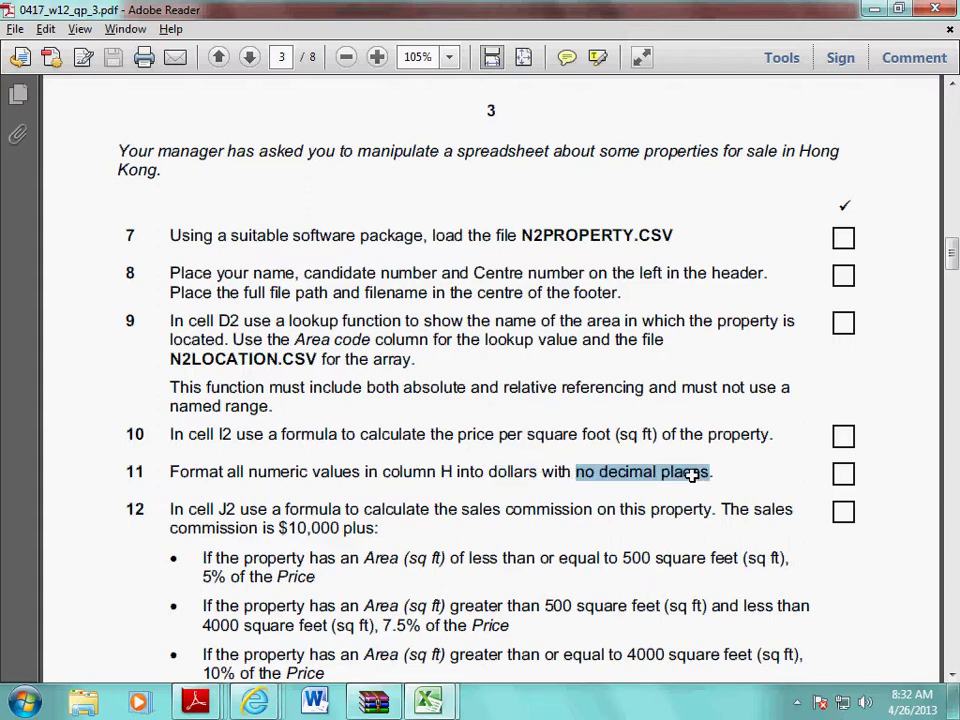
{"action": "key", "text": "alt+Tab"}
{"action": "left_click", "coordinate": [432, 343]}
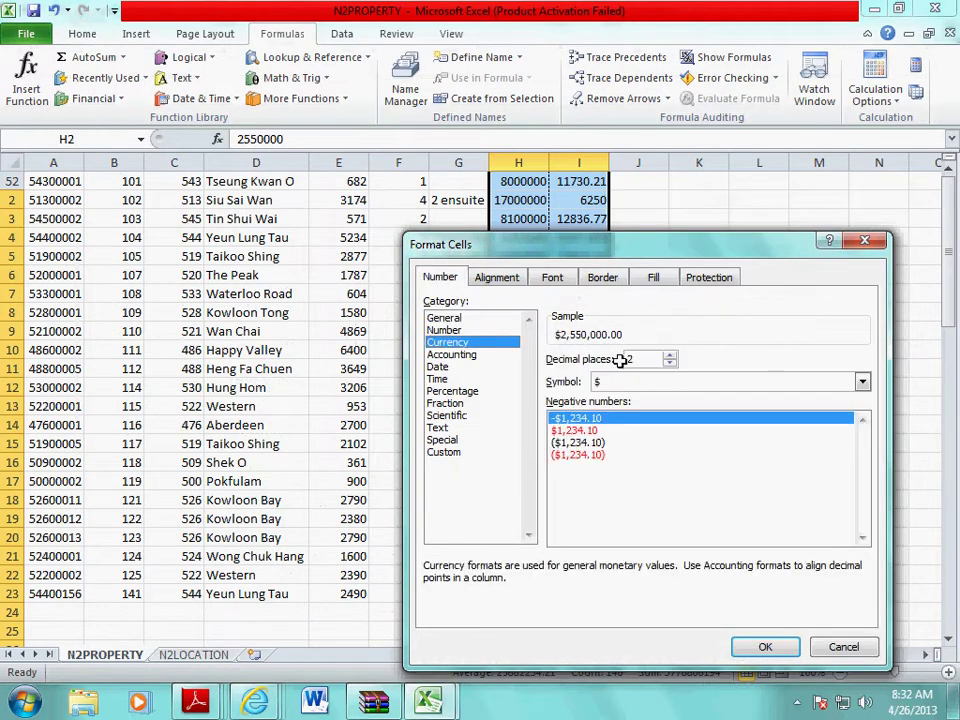
{"action": "left_click", "coordinate": [670, 364]}
{"action": "left_click", "coordinate": [670, 364]}
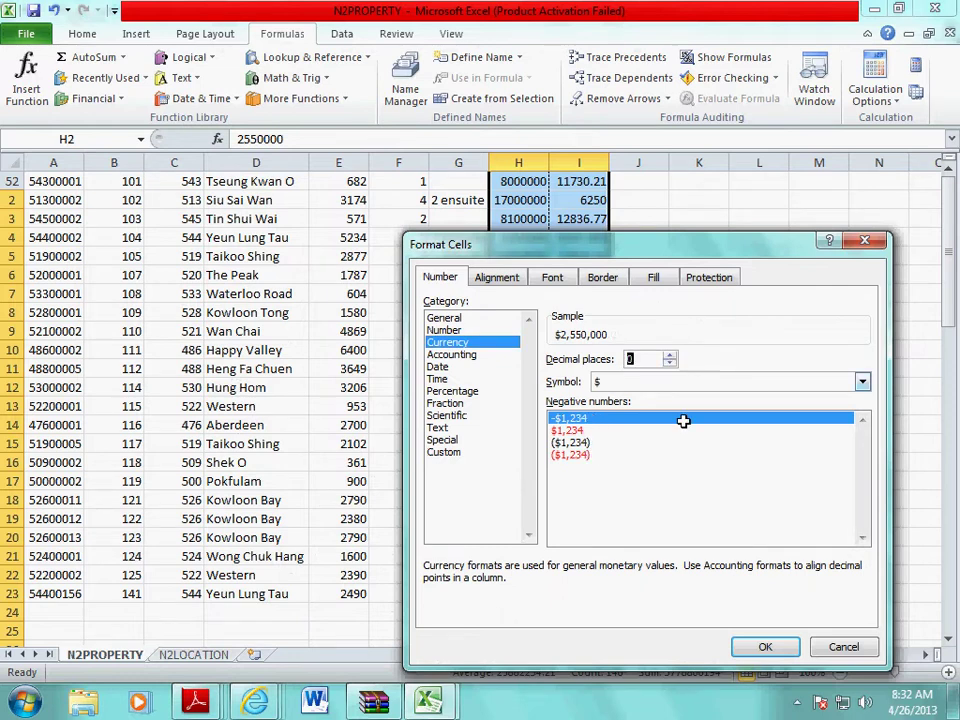
{"action": "left_click", "coordinate": [764, 645]}
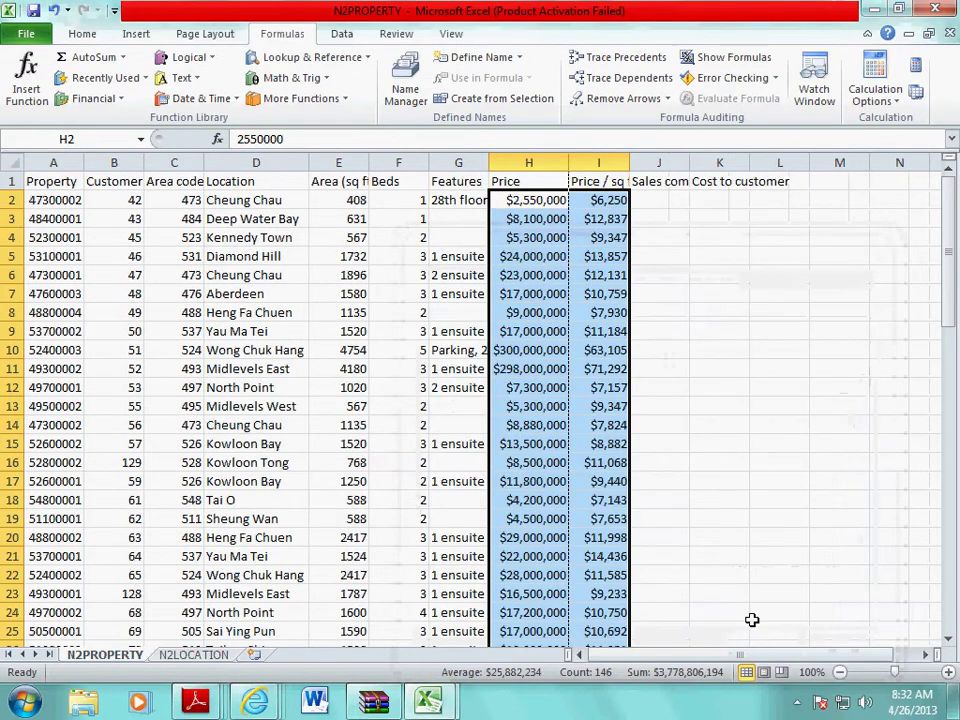
Step: Fit column I to its contents and review question 11 in the exam paper again
{"action": "left_click", "coordinate": [648, 183]}
{"action": "double_click", "coordinate": [632, 160]}
{"action": "key", "text": "alt+Tab"}
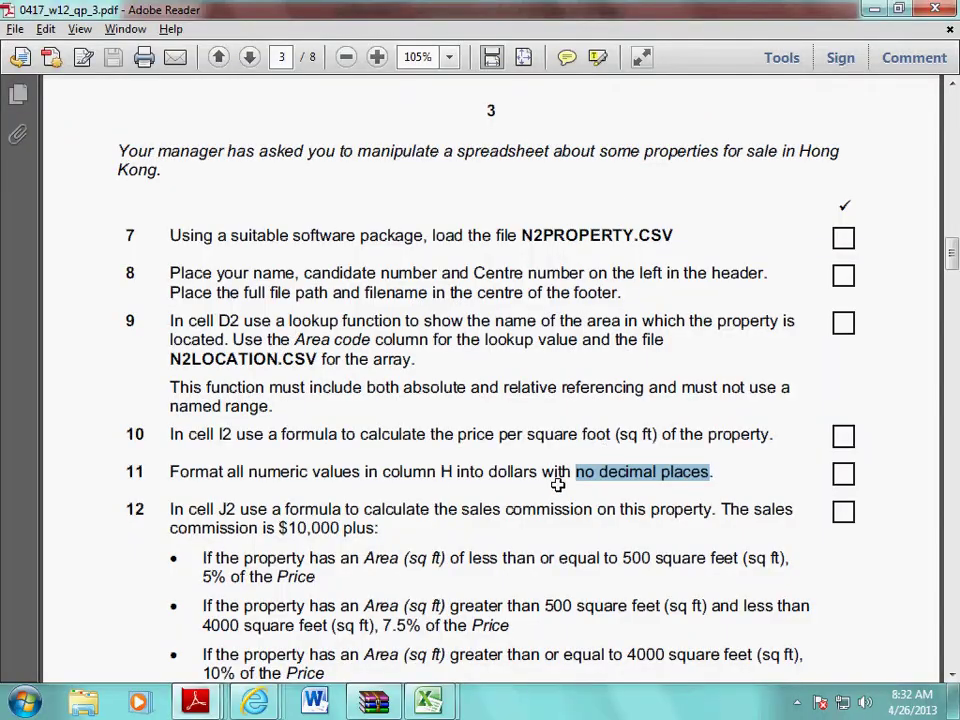
{"action": "key", "text": "alt+Tab"}
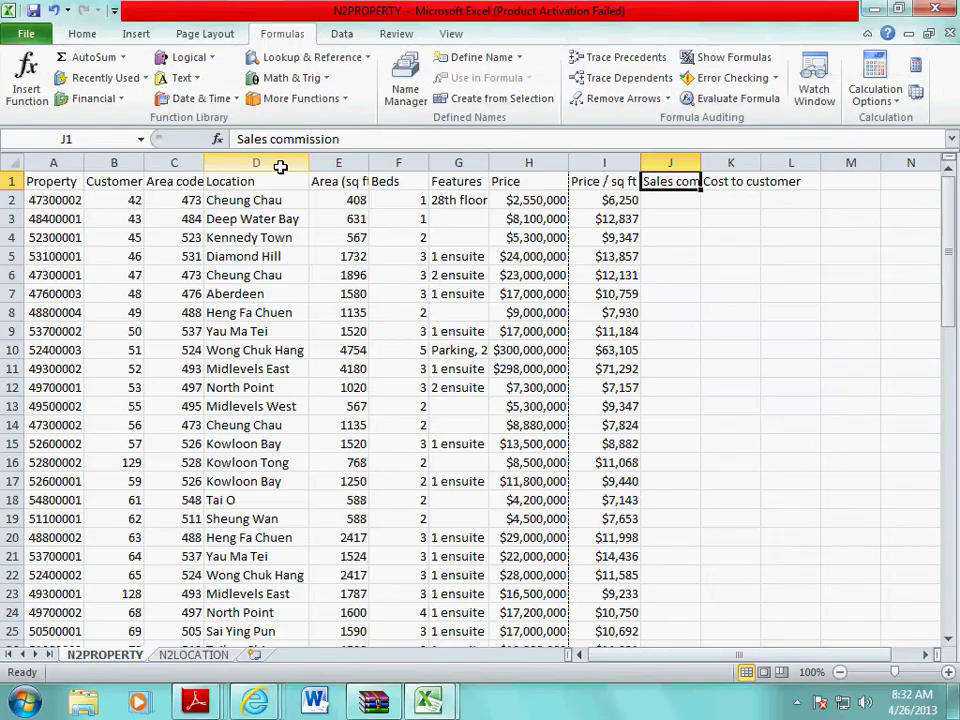
{"action": "left_click", "coordinate": [797, 702]}
{"action": "right_click", "coordinate": [796, 604]}
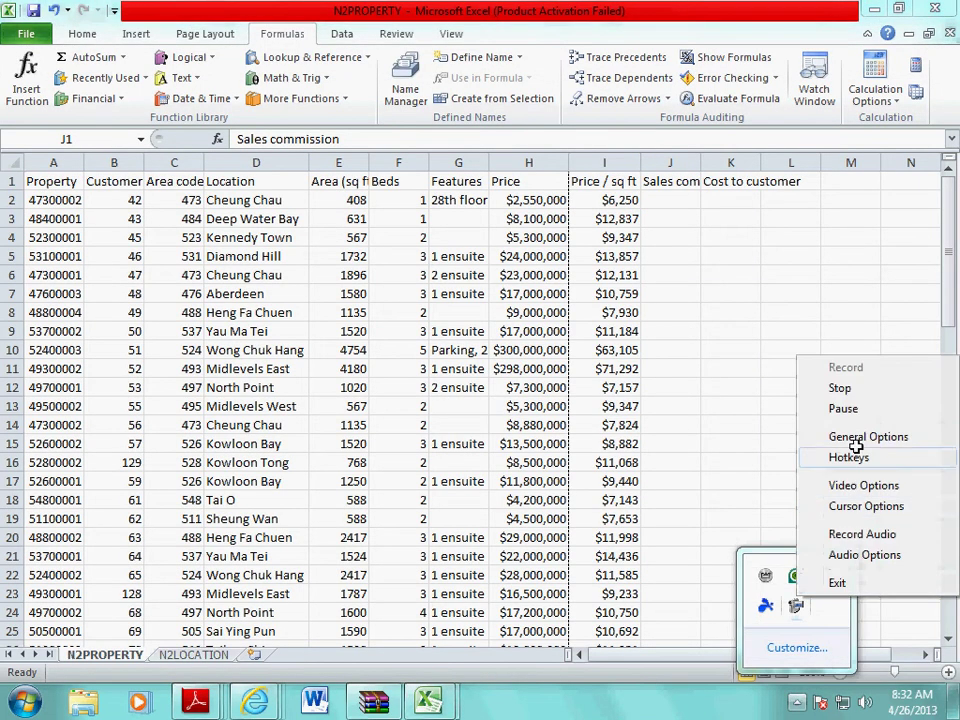